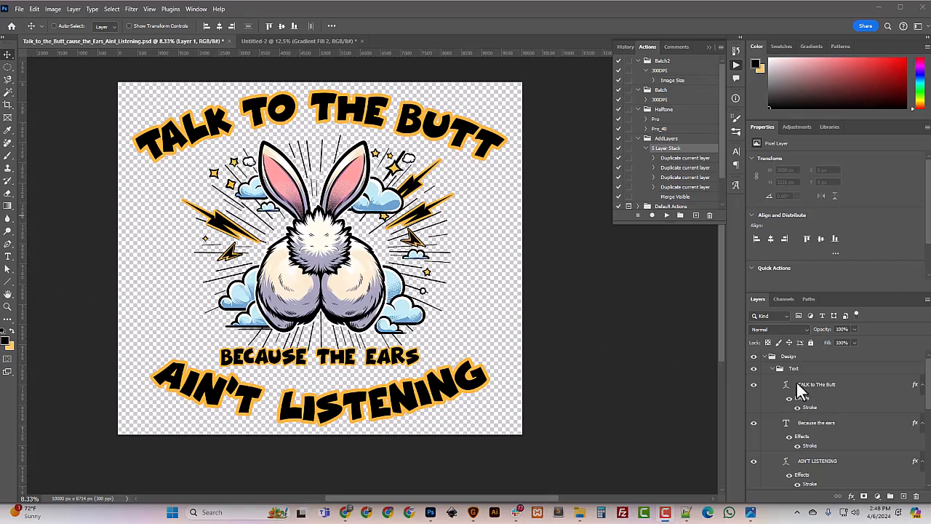
# - Collapse the Text, Drawing and Design groups, and add a new blank layer directly above Color Fill 1
pyautogui.click(772, 368)
pyautogui.click(774, 381)
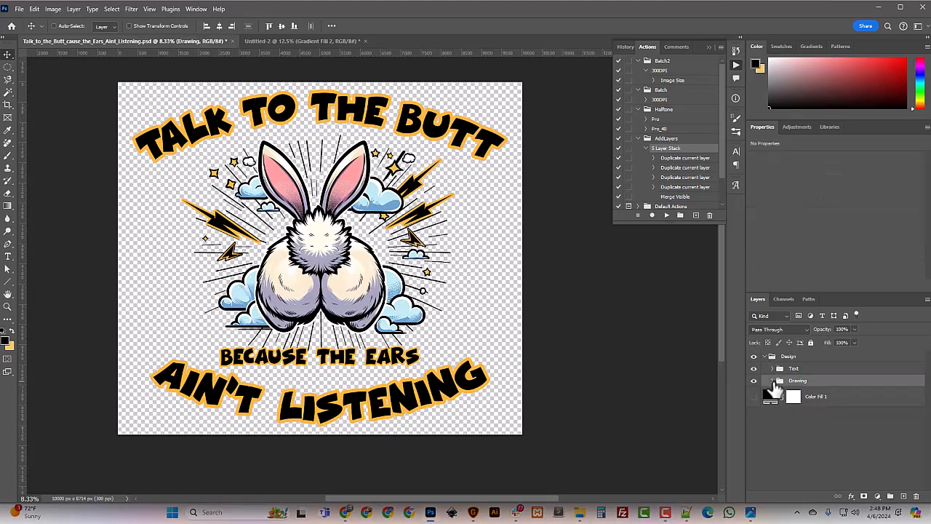
pyautogui.click(765, 356)
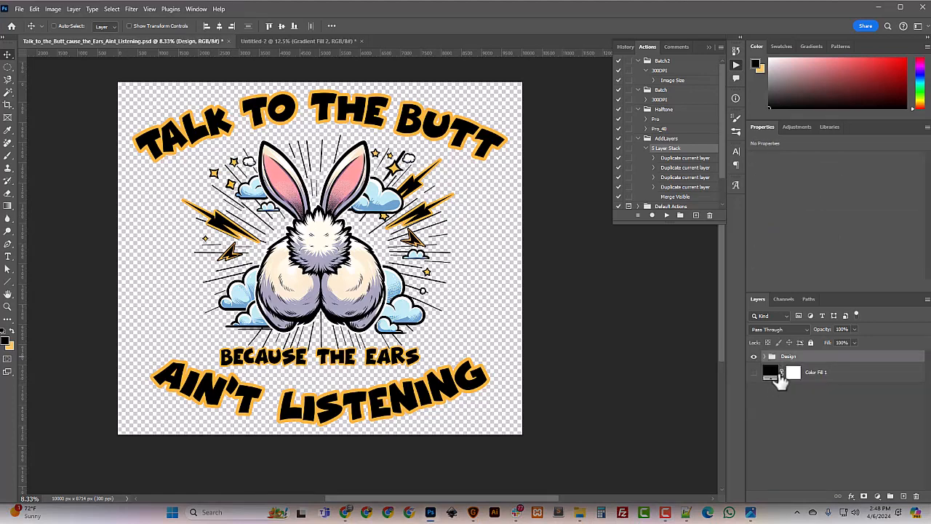
pyautogui.click(812, 372)
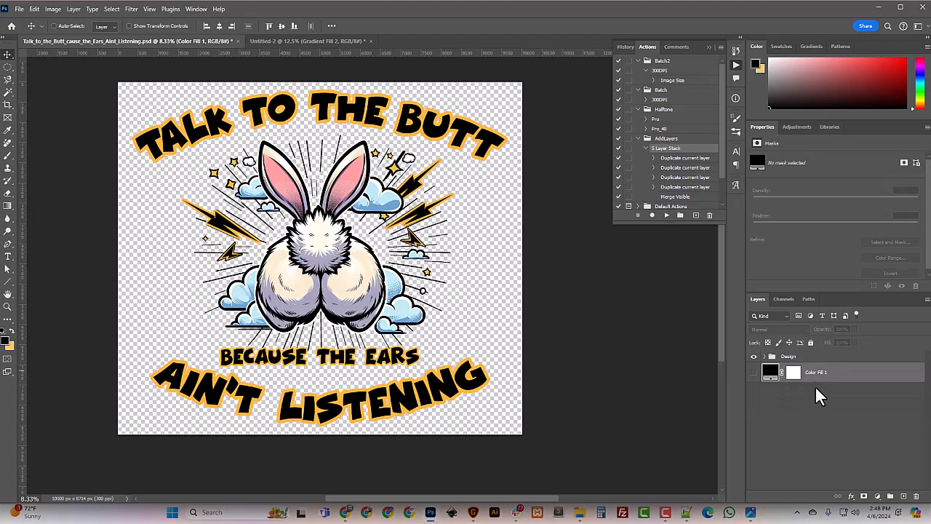
pyautogui.hotkey('ctrl', 'shift', 'n')
pyautogui.press('Return')
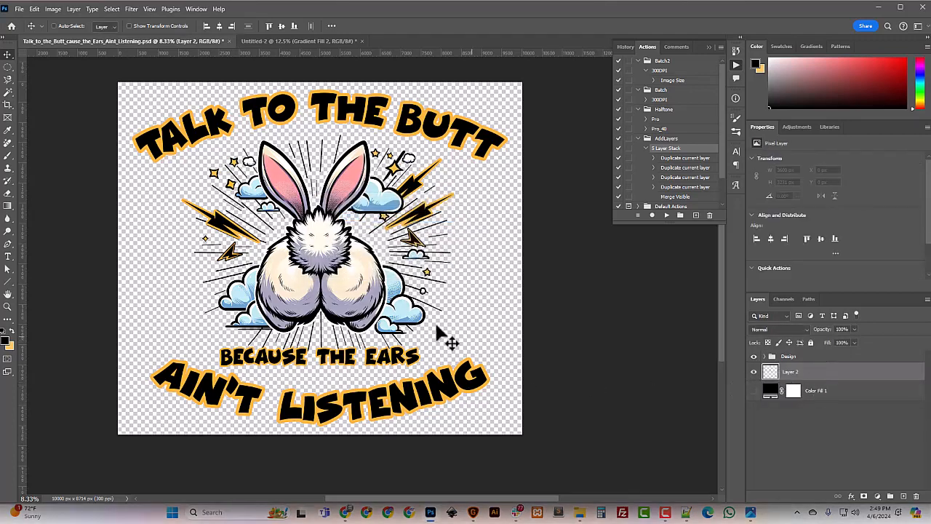
pyautogui.moveTo(22, 291); pyautogui.dragTo(19, 310)
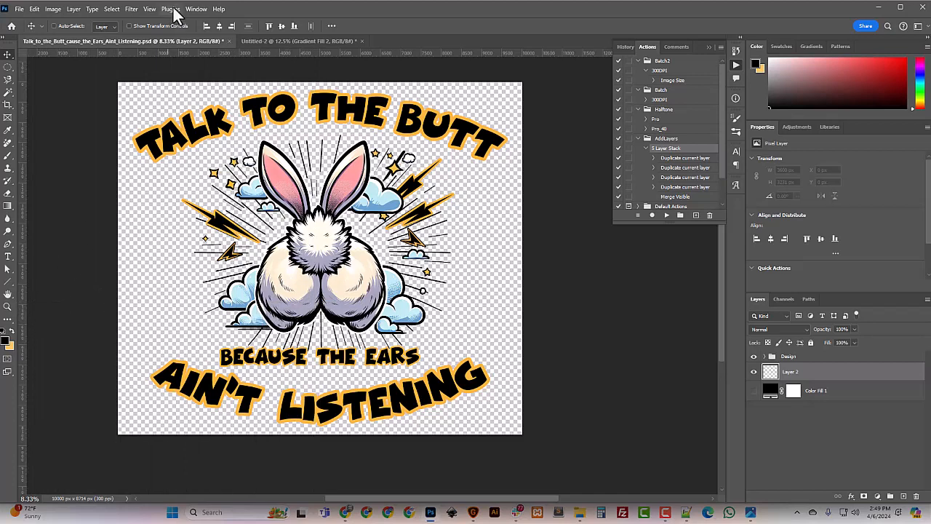
pyautogui.click(149, 8)
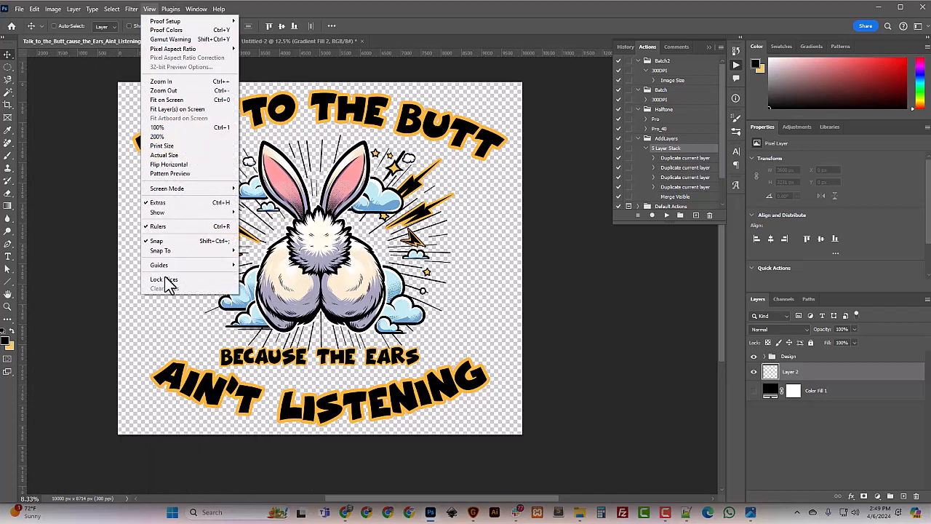
pyautogui.moveTo(174, 264)
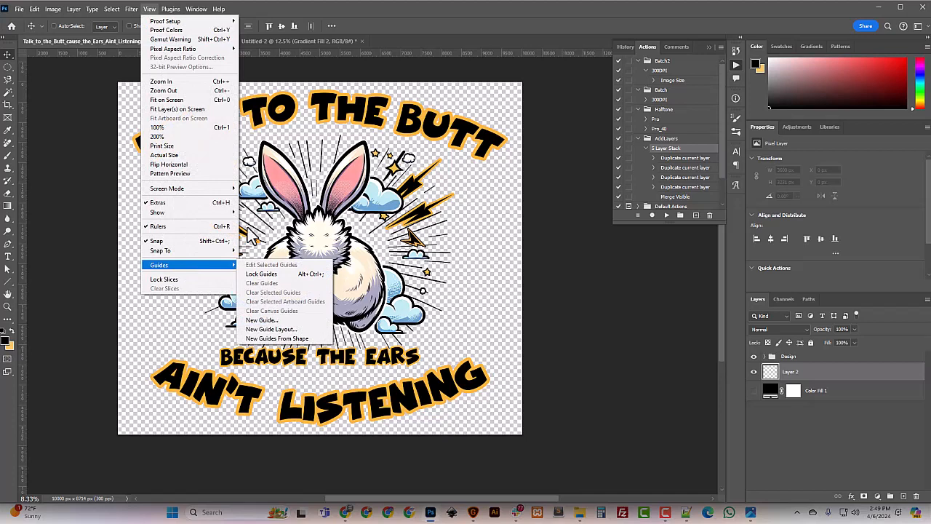
pyautogui.click(188, 8)
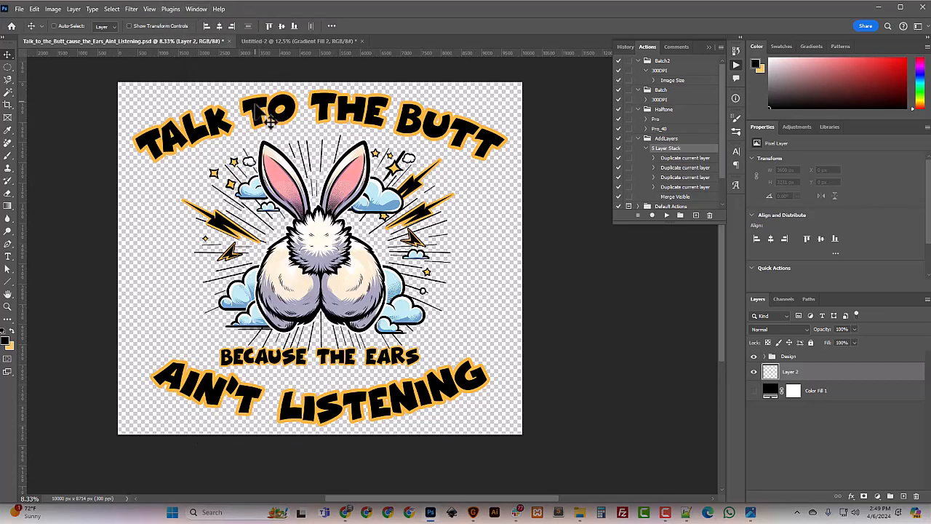
pyautogui.hotkey('ctrl', 'shift', 'r')
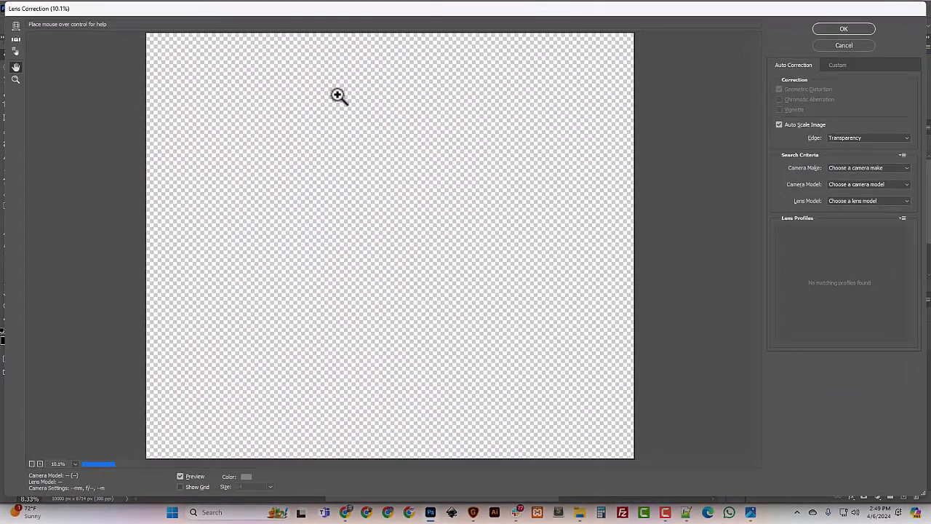
pyautogui.click(843, 45)
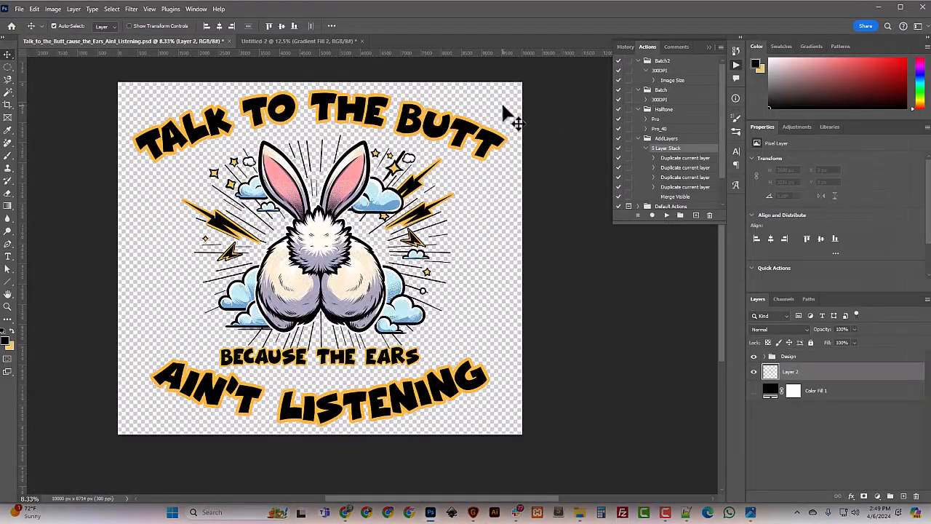
# - Place a vertical and a horizontal ruler guide that cross at the centre of the canvas
pyautogui.hotkey('ctrl', 'r')
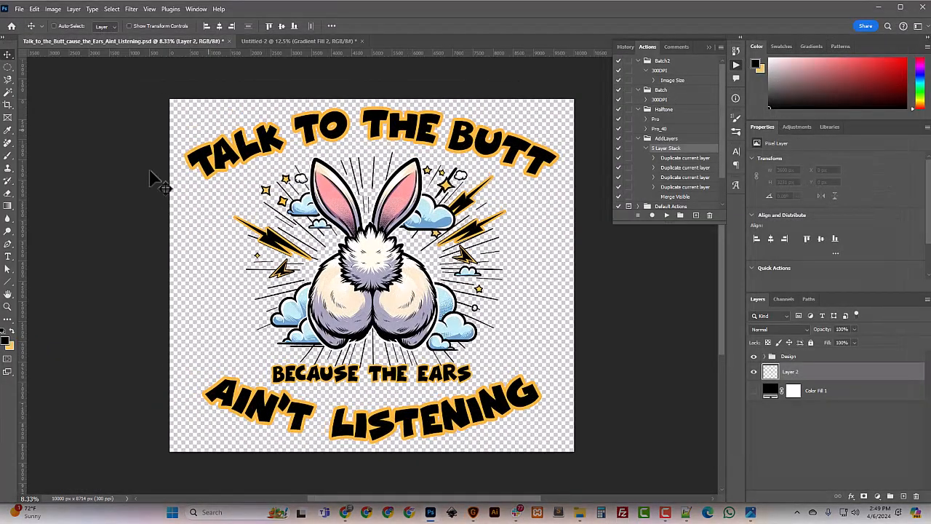
pyautogui.moveTo(22, 243); pyautogui.dragTo(371, 256)
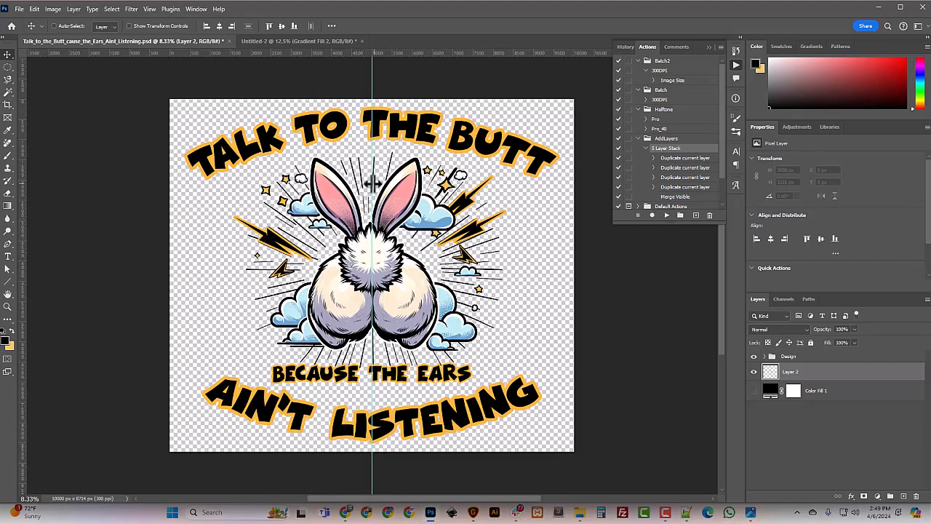
pyautogui.moveTo(415, 54); pyautogui.dragTo(422, 275)
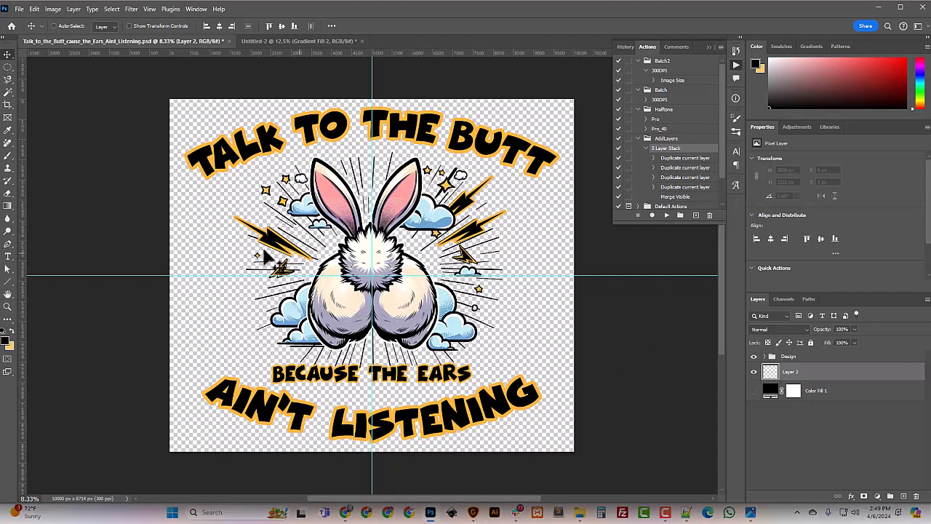
# - Reset the colours to black and white, and draw a radial Foreground to Background gradient from the guides' intersection diagonally outward at about 38% scale
pyautogui.click(7, 208)
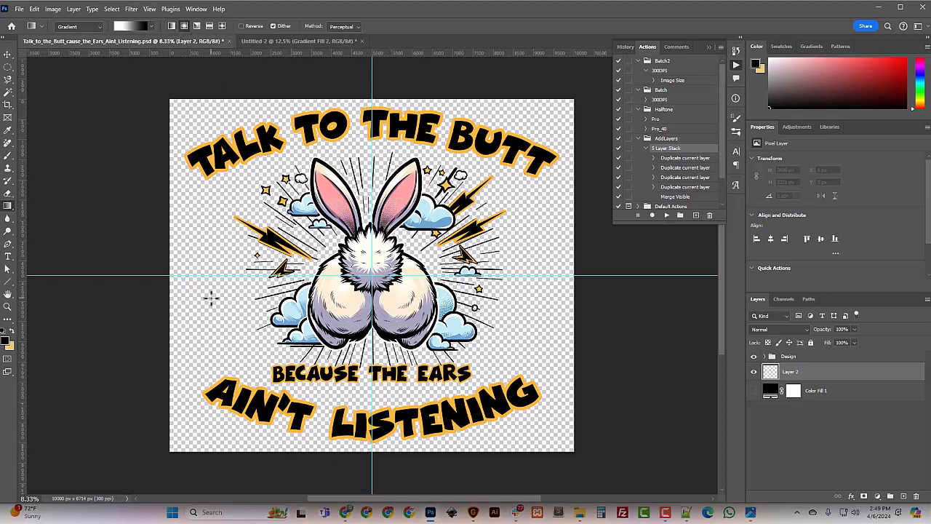
pyautogui.click(132, 26)
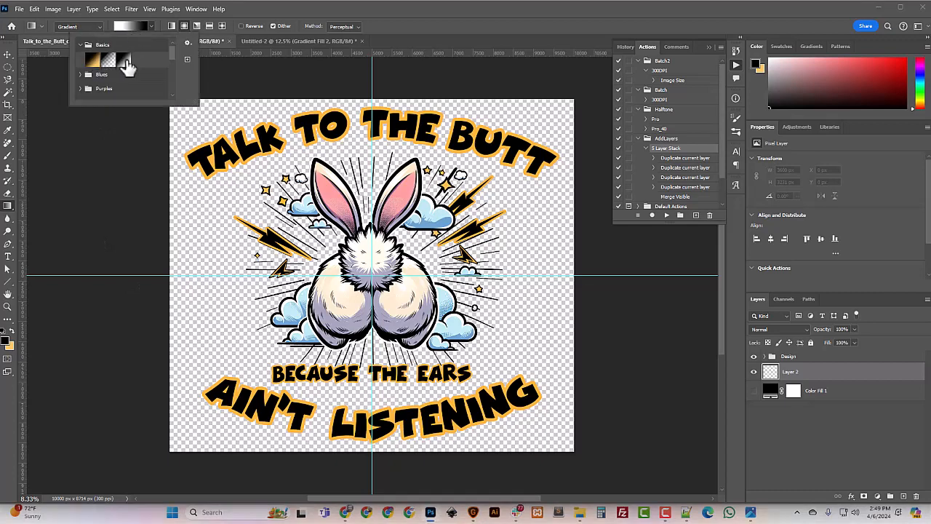
pyautogui.click(126, 63)
pyautogui.click(12, 332)
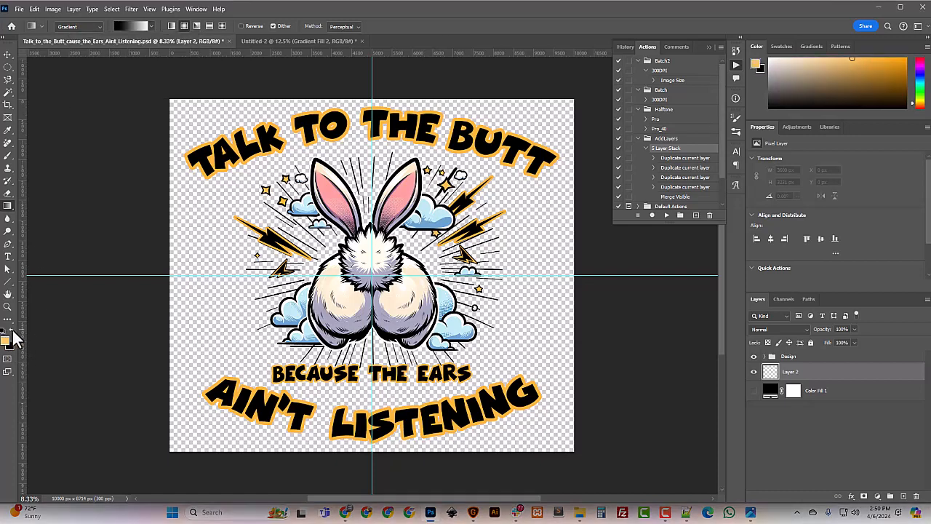
pyautogui.click(3, 334)
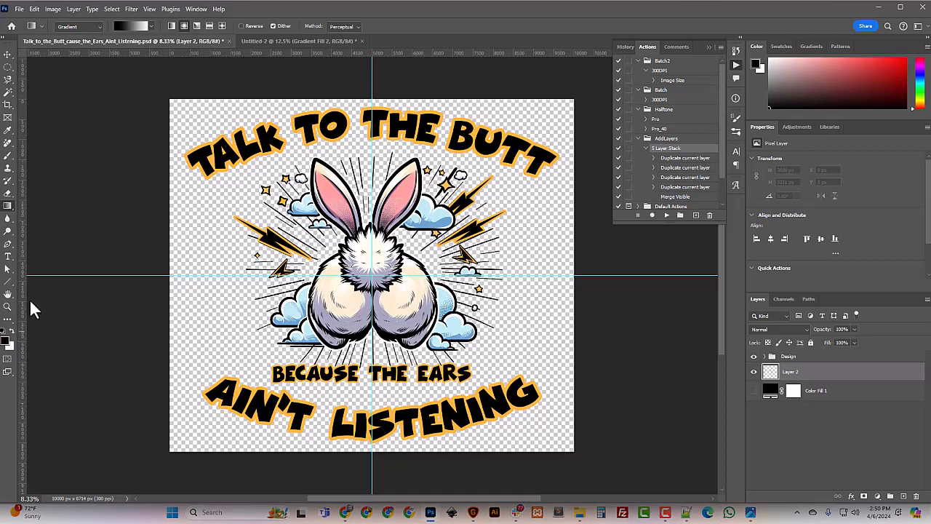
pyautogui.click(139, 25)
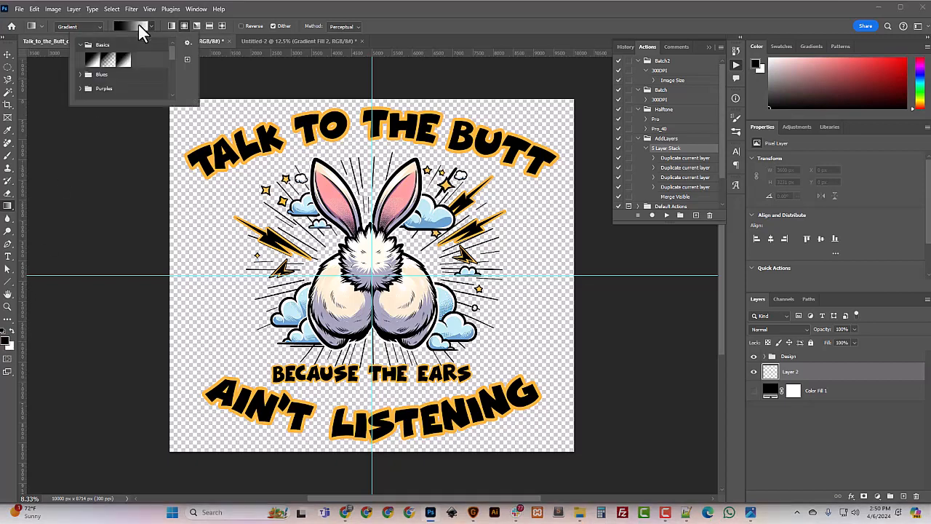
pyautogui.click(93, 61)
pyautogui.moveTo(372, 275); pyautogui.dragTo(483, 382)
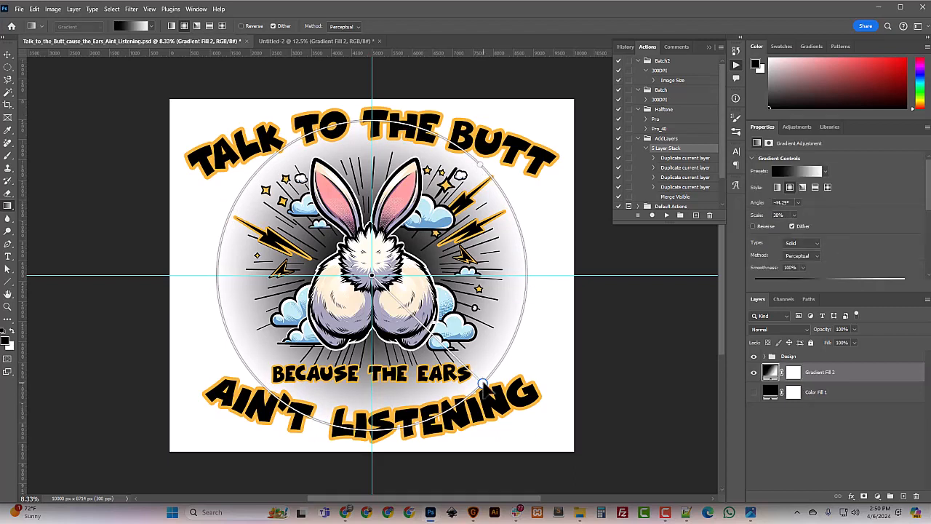
# - Edit the gradient fill layer's gradient, moving the black colour stop to location 14 and the white one to 86
pyautogui.doubleClick(770, 373)
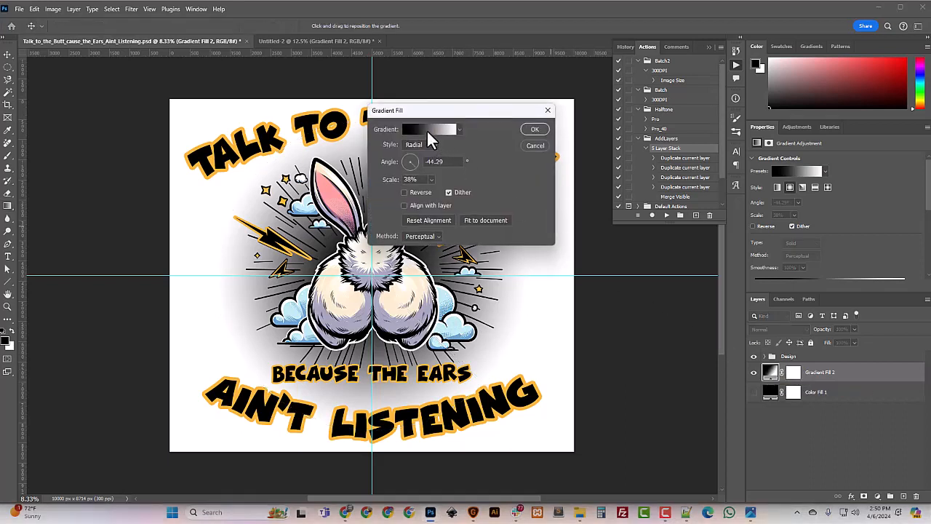
pyautogui.click(534, 146)
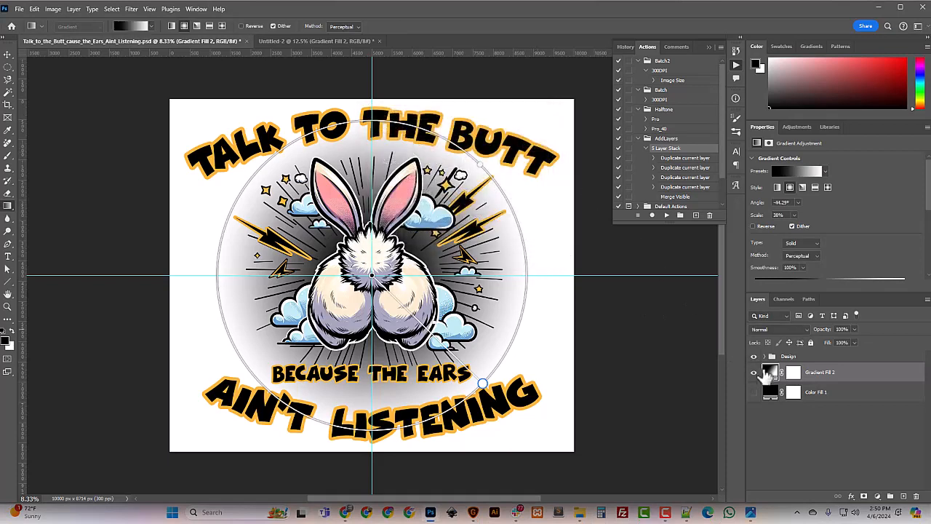
pyautogui.doubleClick(770, 373)
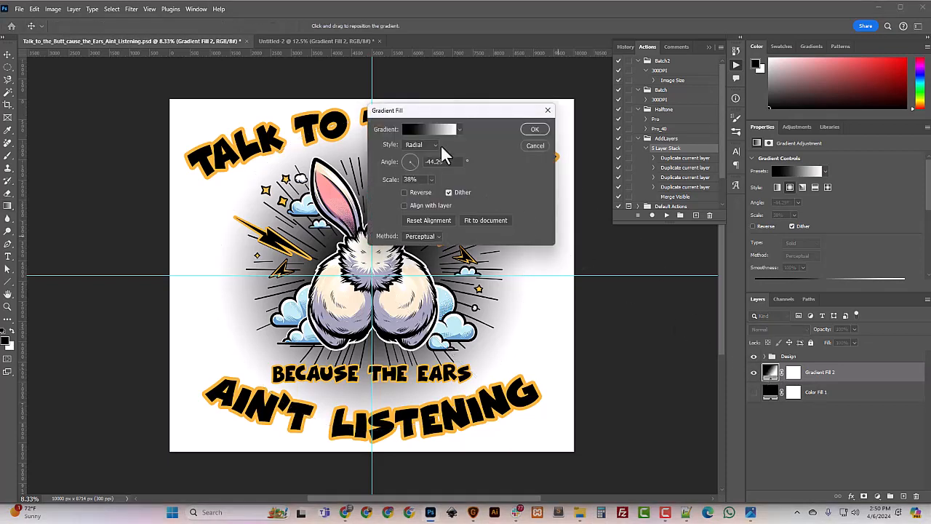
pyautogui.click(424, 130)
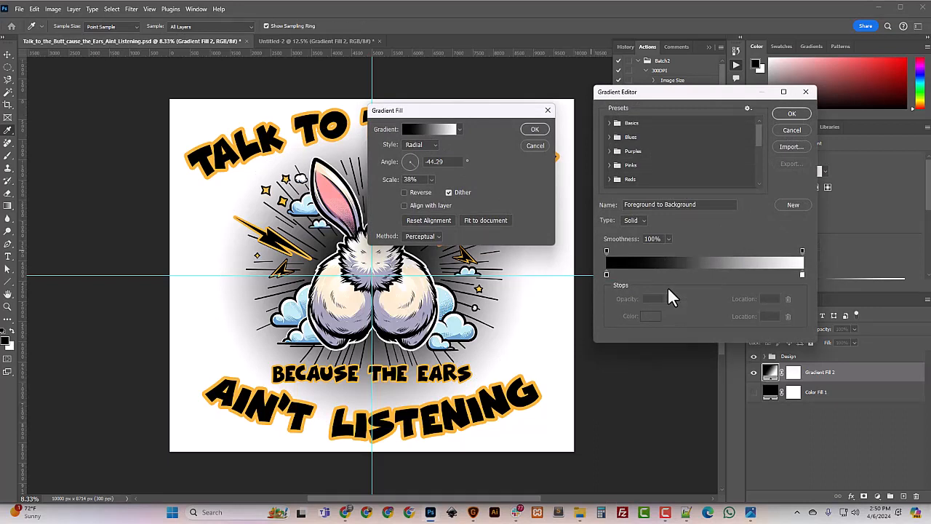
pyautogui.moveTo(606, 275); pyautogui.dragTo(635, 277)
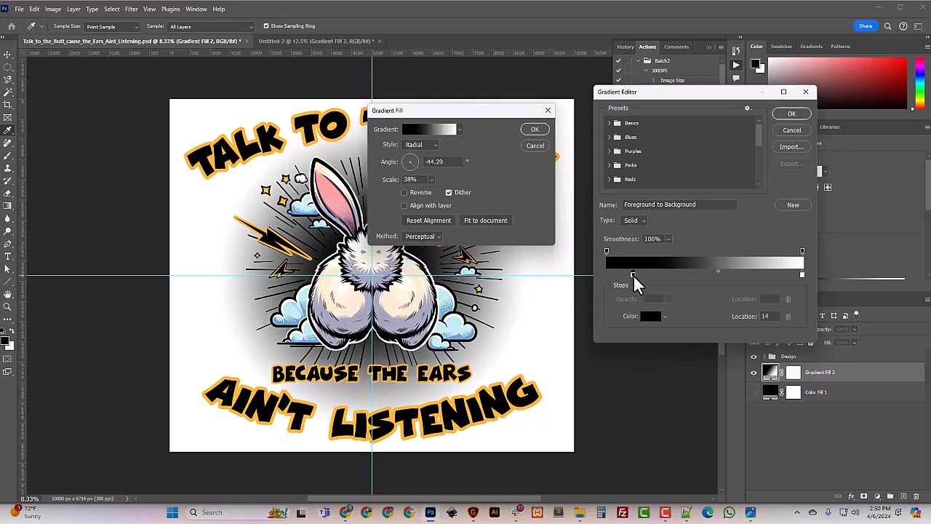
pyautogui.moveTo(634, 276); pyautogui.dragTo(635, 276)
pyautogui.click(636, 278)
pyautogui.moveTo(803, 275); pyautogui.dragTo(775, 275)
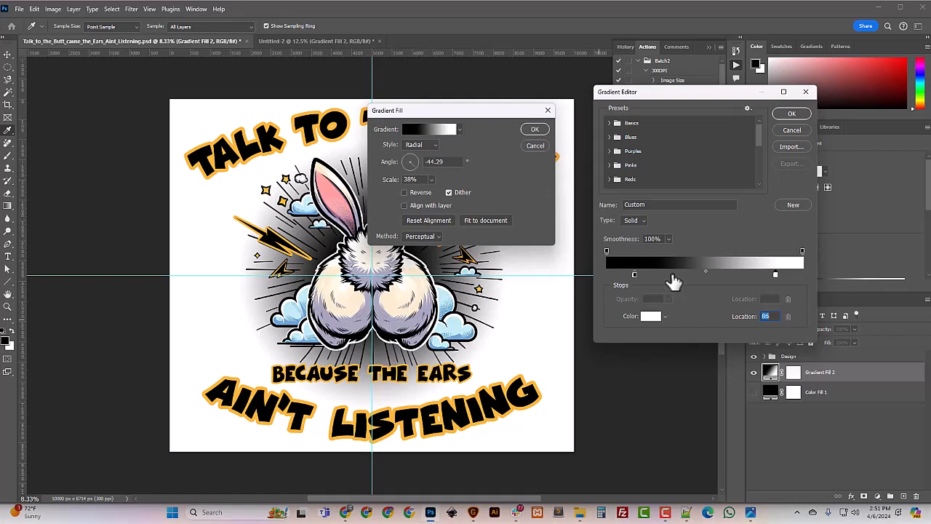
# - Add a third colour stop at about location 27 between the black and white stops and colour it black
pyautogui.click(659, 275)
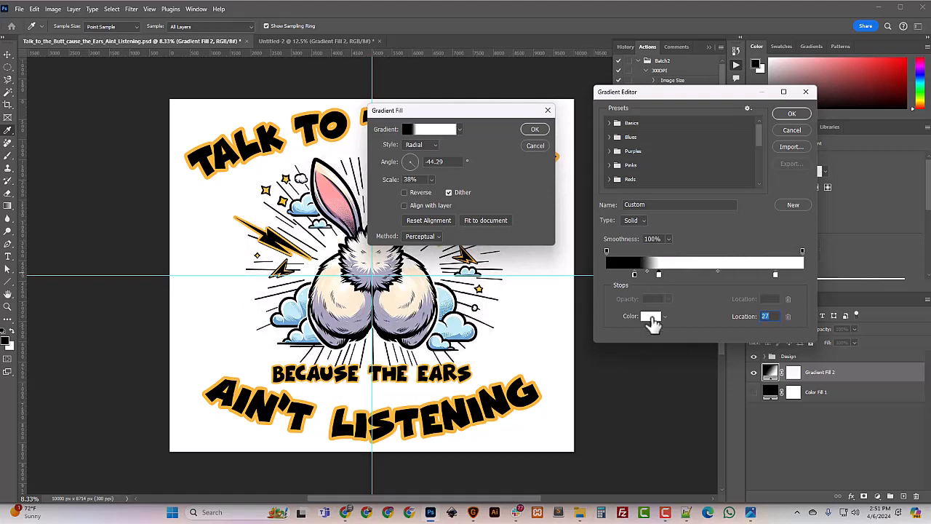
pyautogui.click(651, 317)
pyautogui.click(630, 323)
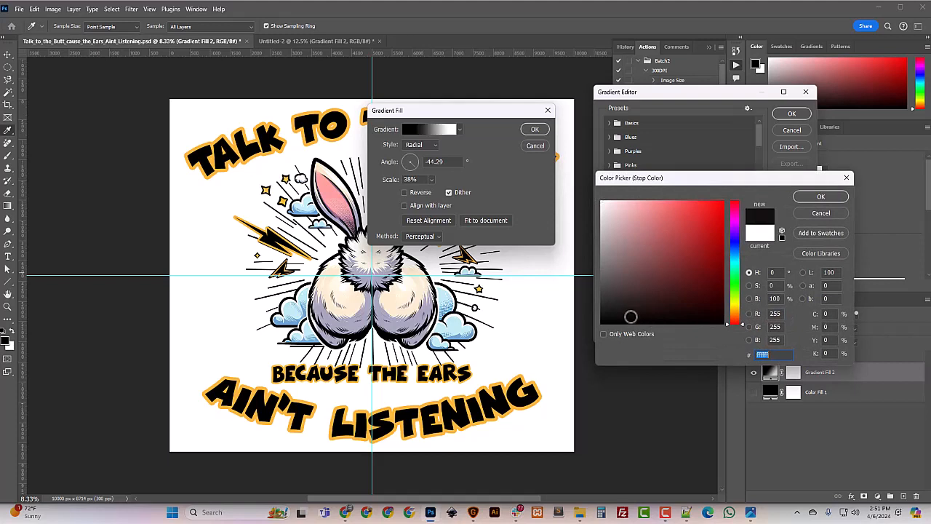
pyautogui.click(815, 196)
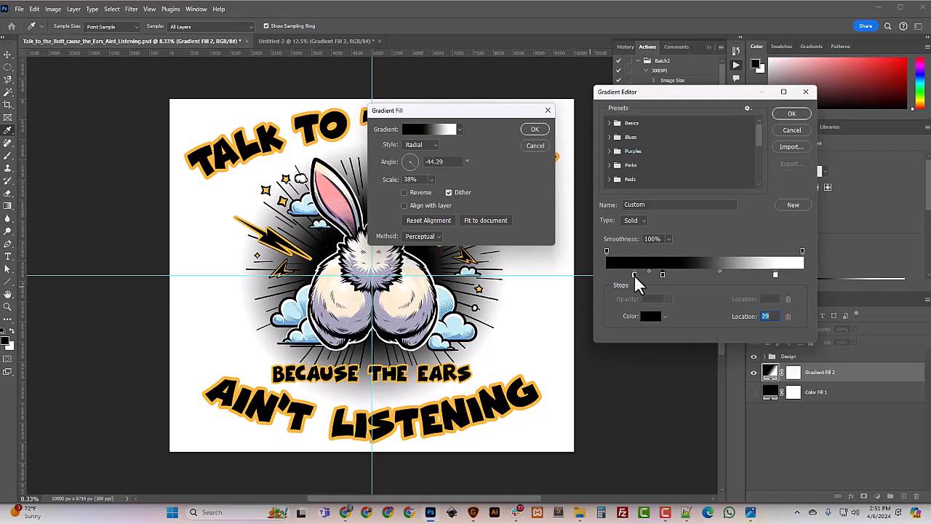
# - Move the first black stop to the gradient's start and the added one to location 20, apply the gradient, and hide the Design group
pyautogui.moveTo(635, 277); pyautogui.dragTo(604, 278)
pyautogui.moveTo(663, 275); pyautogui.dragTo(645, 276)
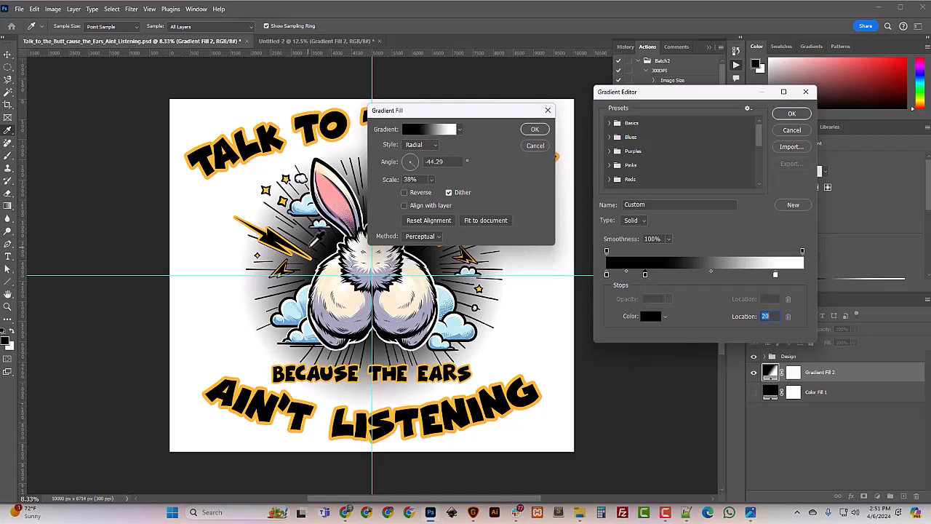
pyautogui.click(789, 119)
pyautogui.click(535, 129)
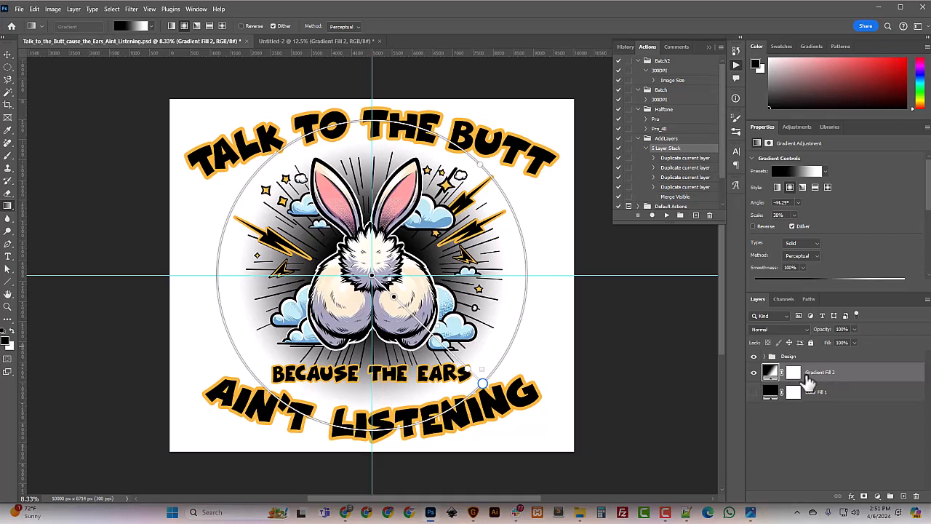
pyautogui.click(755, 357)
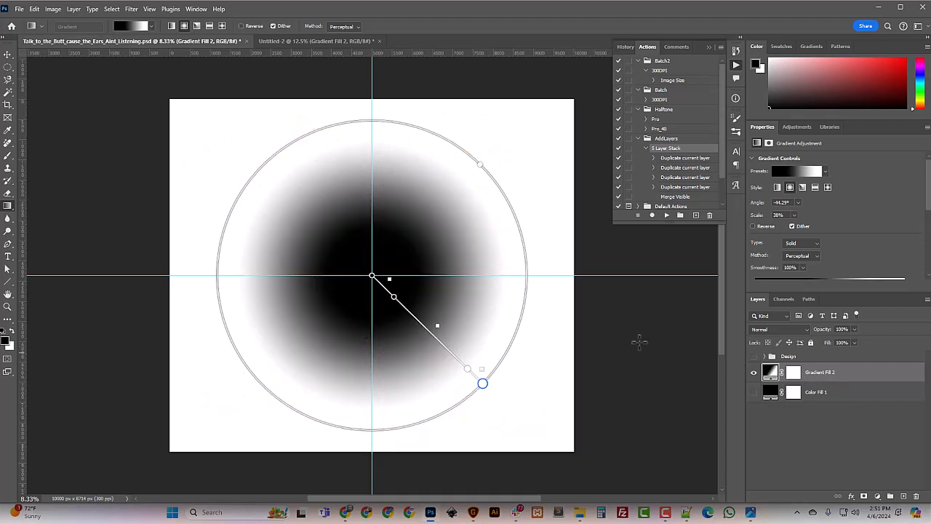
# - Check the document's pixel dimensions and resolution in Image Size without changing them
pyautogui.rightClick(774, 371)
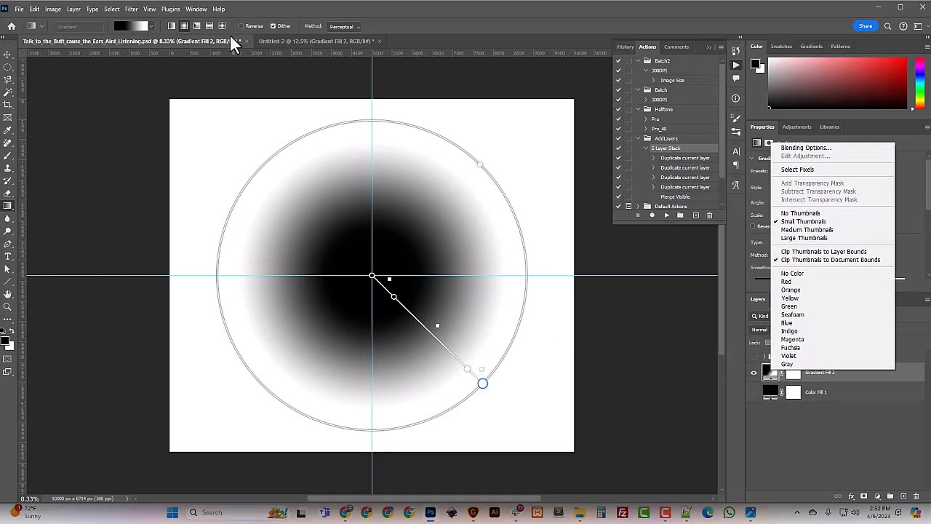
pyautogui.click(235, 11)
pyautogui.click(52, 9)
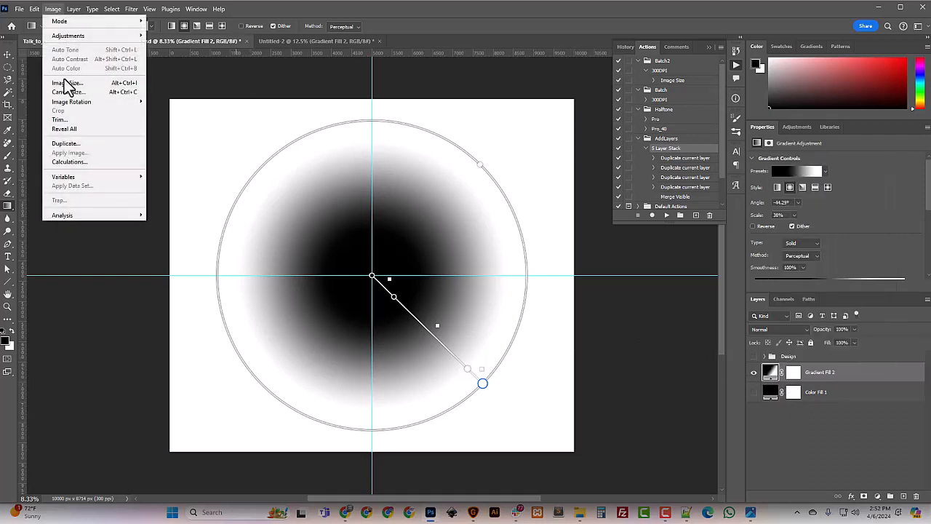
pyautogui.click(67, 83)
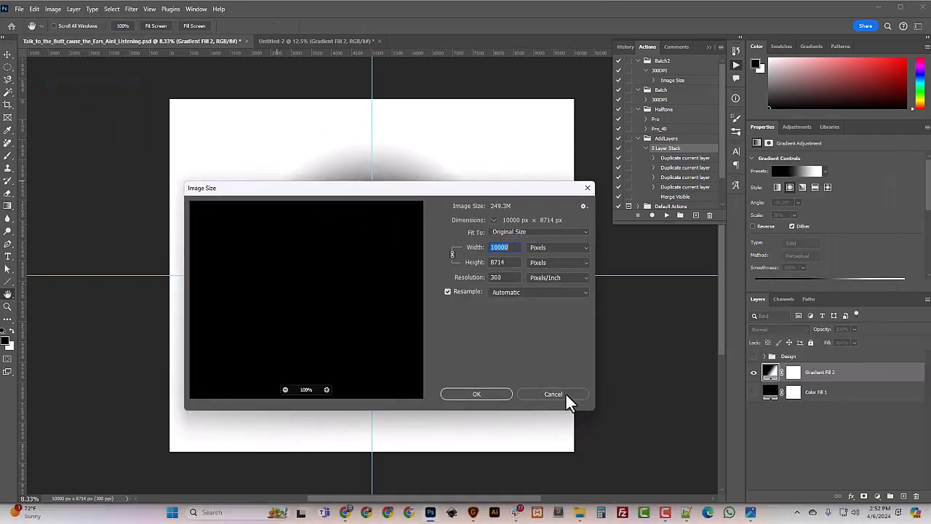
pyautogui.click(567, 394)
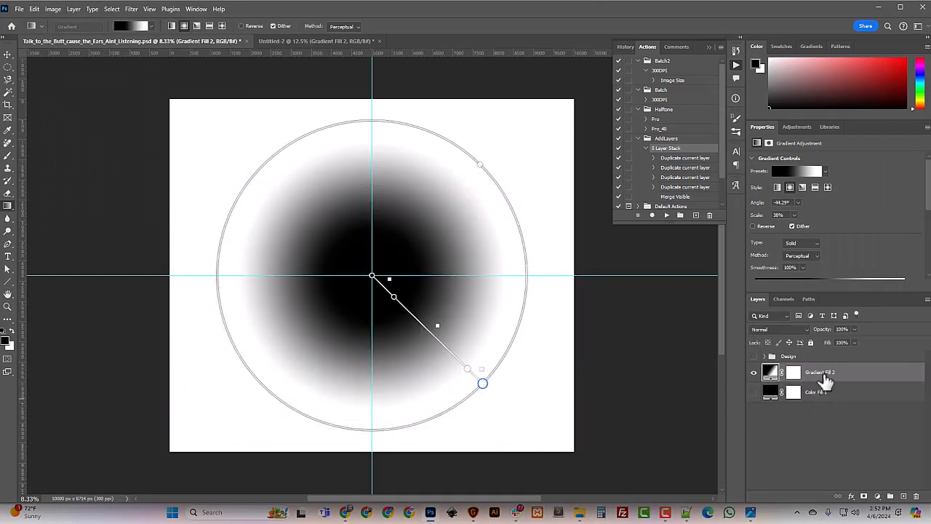
# - Rasterize the Gradient Fill 2 layer and invert its colours
pyautogui.rightClick(824, 381)
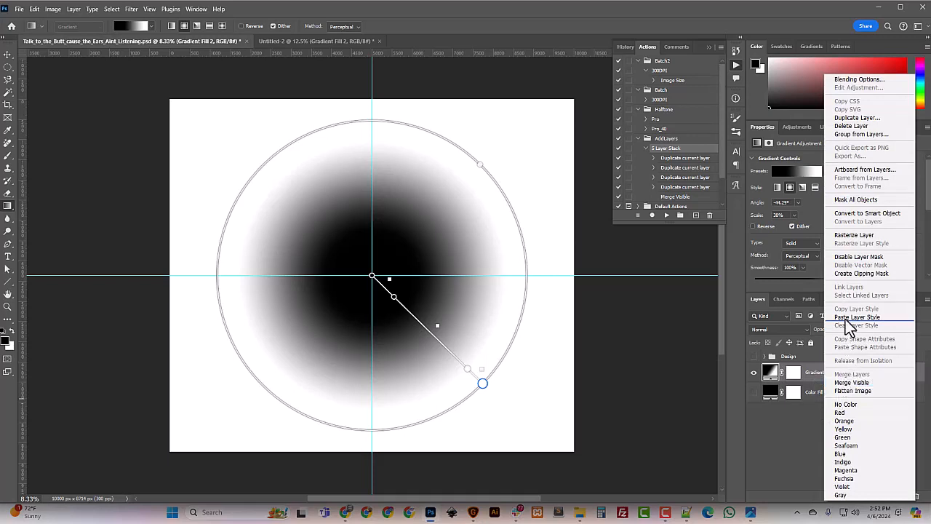
pyautogui.click(854, 236)
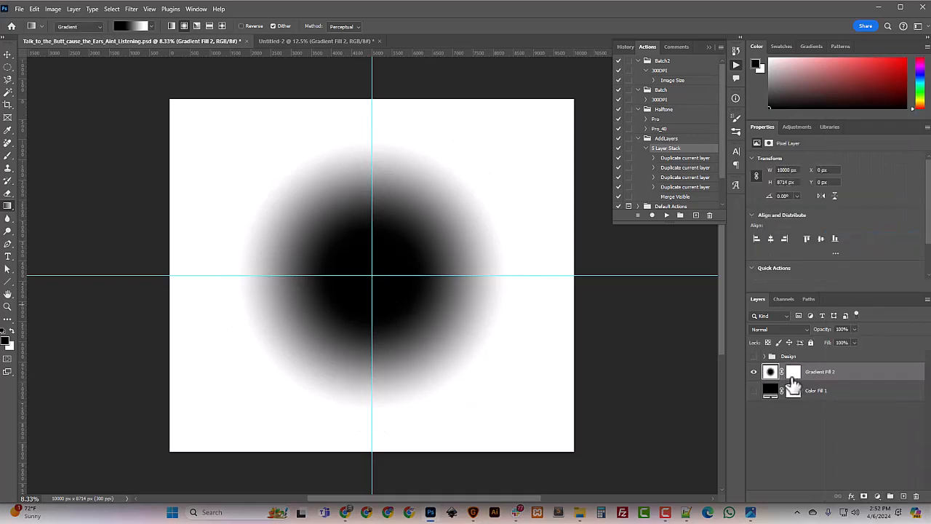
pyautogui.click(49, 8)
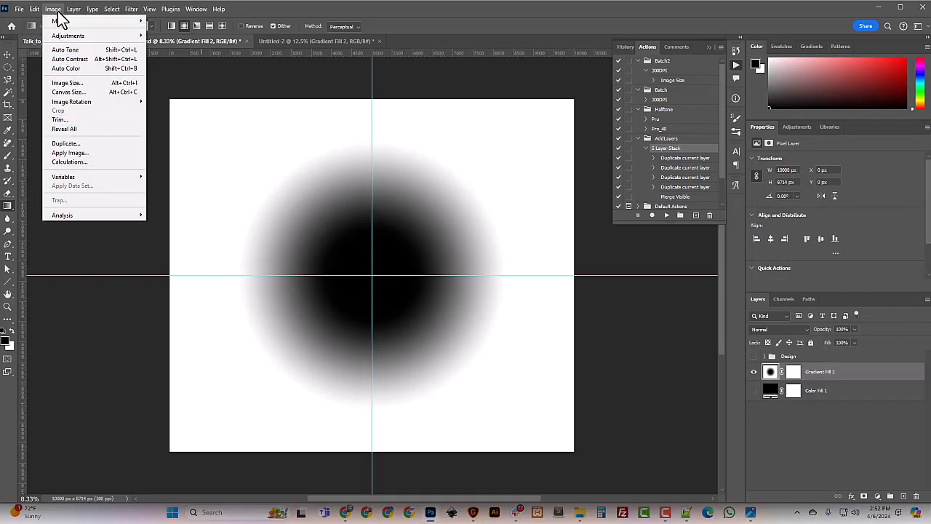
pyautogui.moveTo(67, 38)
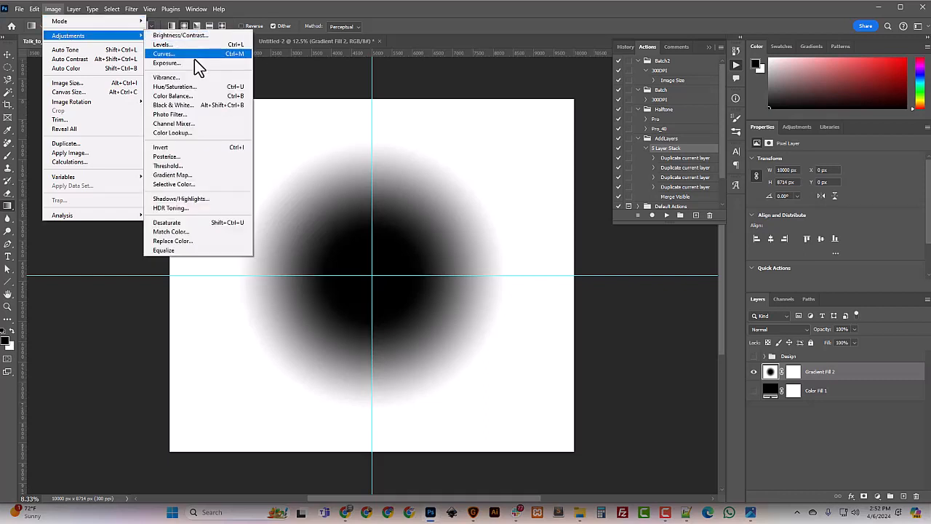
pyautogui.click(175, 148)
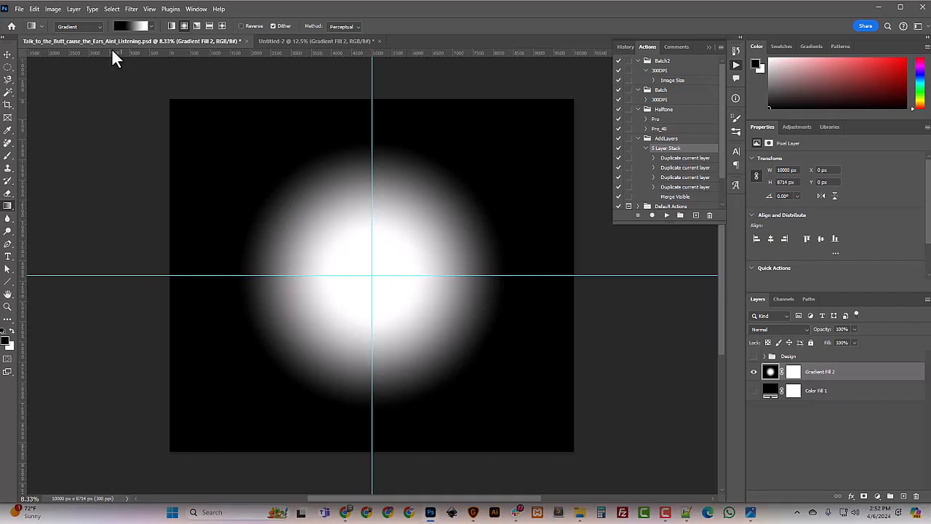
# - Apply the Color Halftone filter to the inverted gradient with a maximum radius of 70 pixels
pyautogui.click(133, 11)
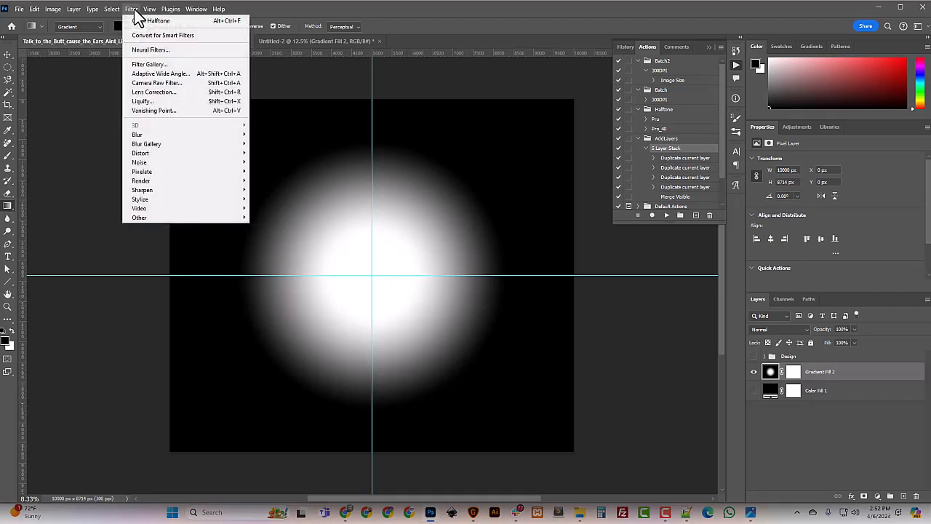
pyautogui.moveTo(165, 172)
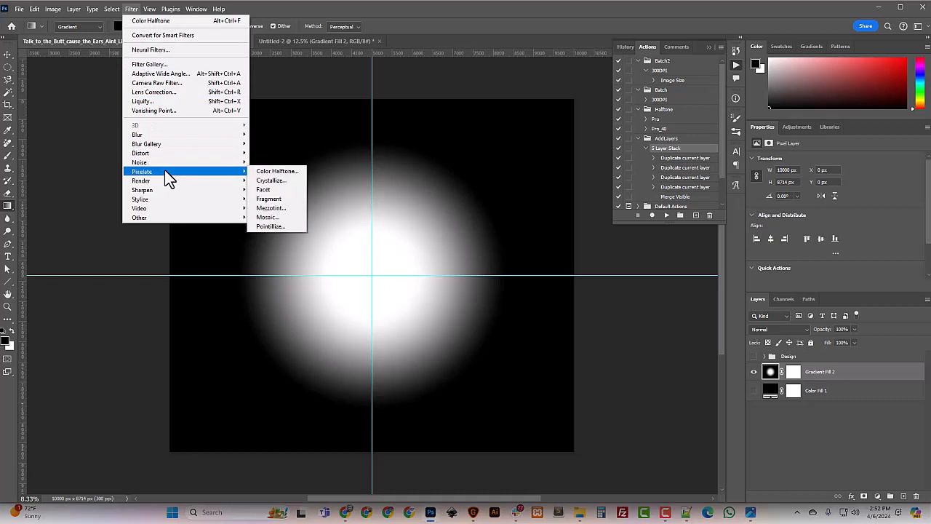
pyautogui.click(283, 172)
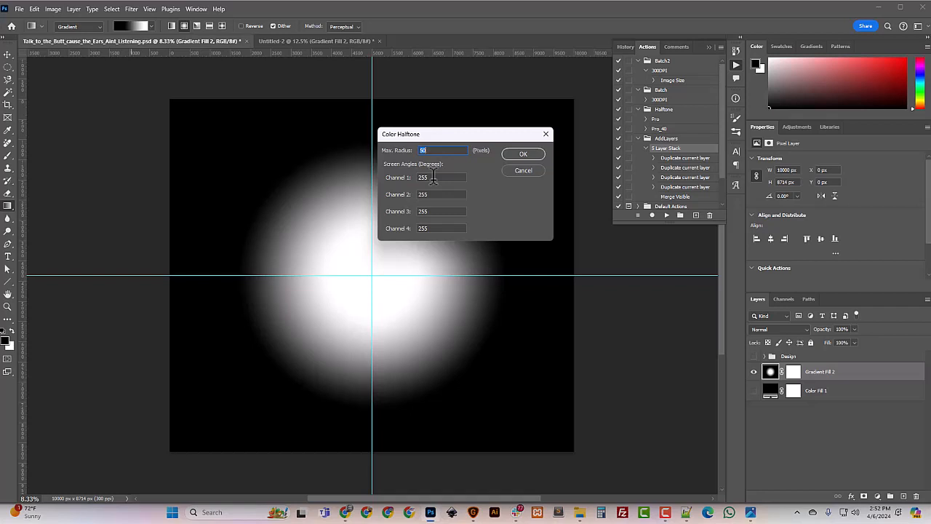
pyautogui.click(433, 178)
pyautogui.click(429, 149)
pyautogui.write('70')
pyautogui.click(524, 154)
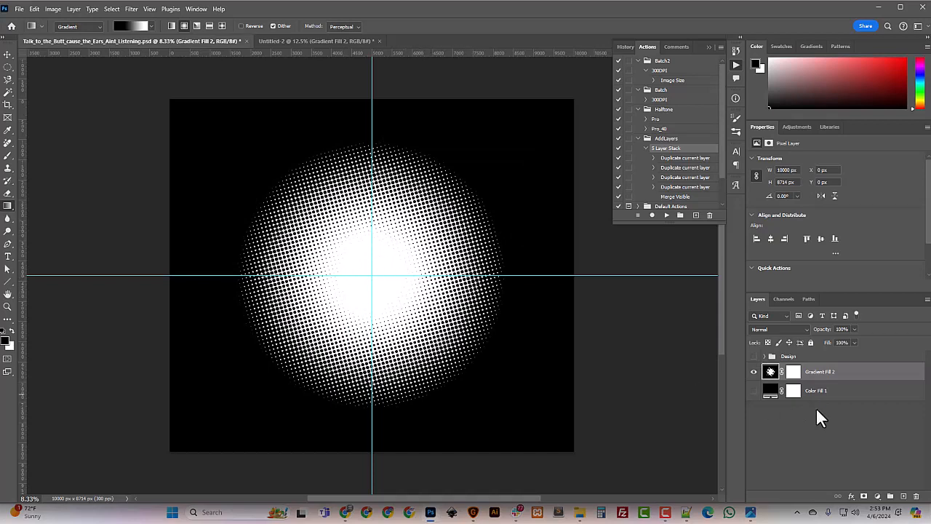
# - Show the Design group over the halftone to check the combination, and hide the group again
pyautogui.click(754, 371)
pyautogui.click(754, 357)
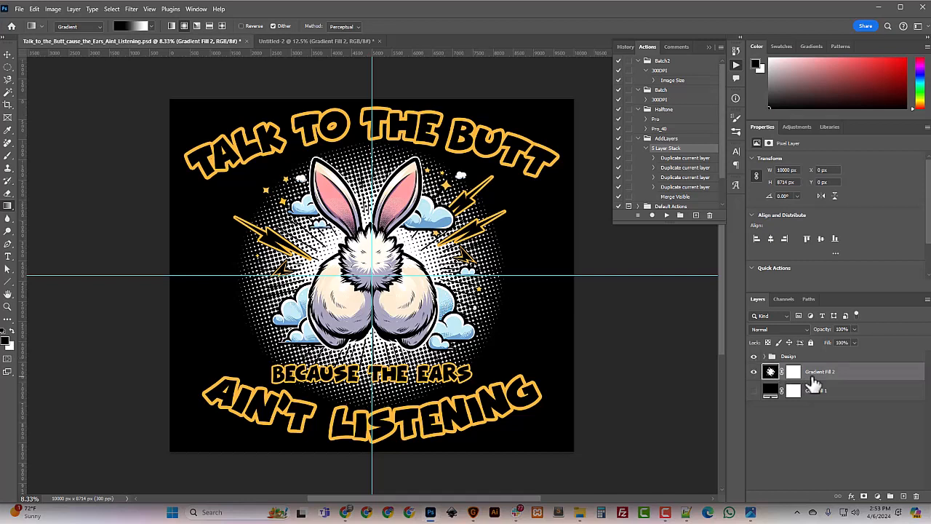
pyautogui.click(754, 372)
pyautogui.click(754, 358)
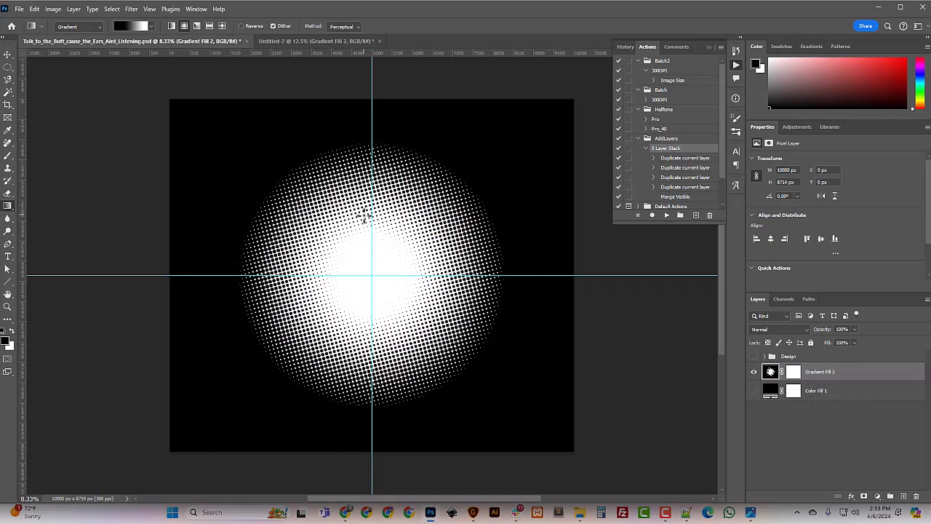
# - Select all white areas of the halftone using the Magic Wand with Contiguous off
pyautogui.click(8, 92)
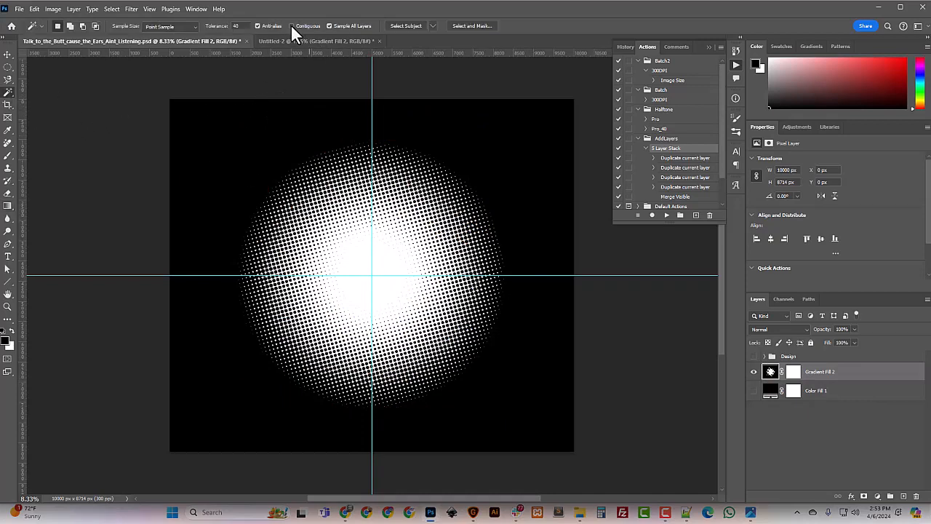
pyautogui.hotkey('ctrl', '+')
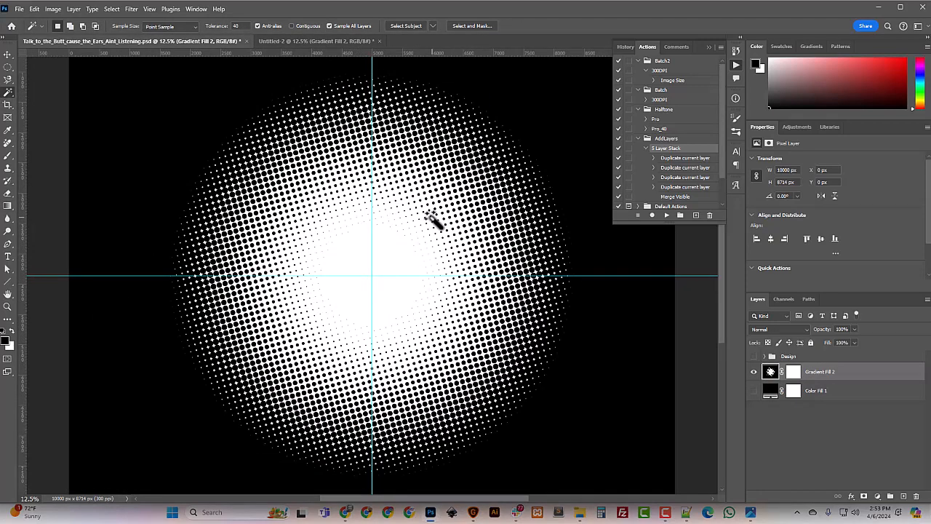
pyautogui.click(292, 26)
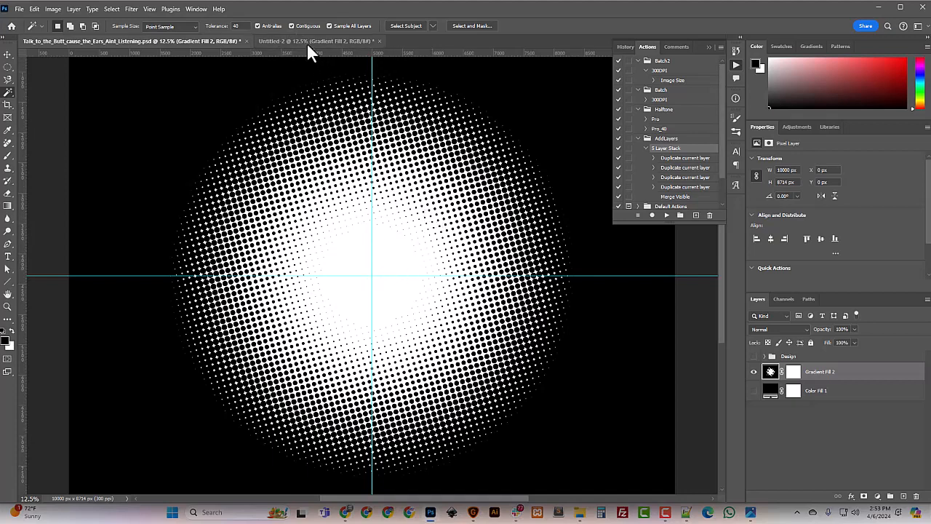
pyautogui.click(291, 25)
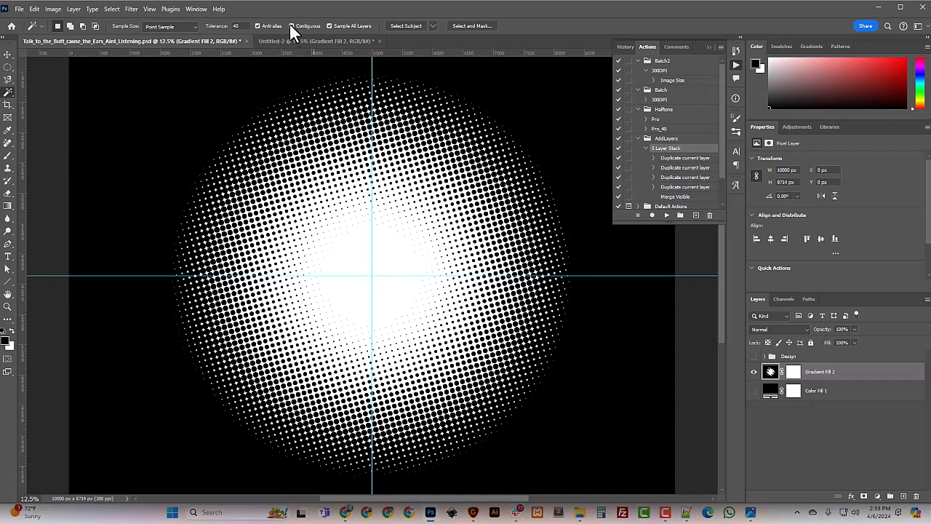
pyautogui.click(384, 243)
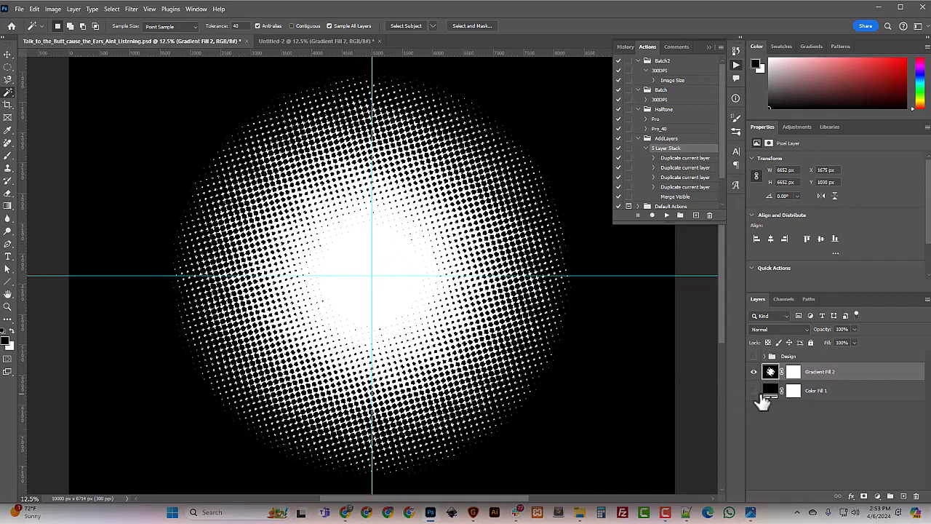
# - Copy the selected white halftone to a new layer and leave only that layer and the Design group visible
pyautogui.hotkey('ctrl', 'j')
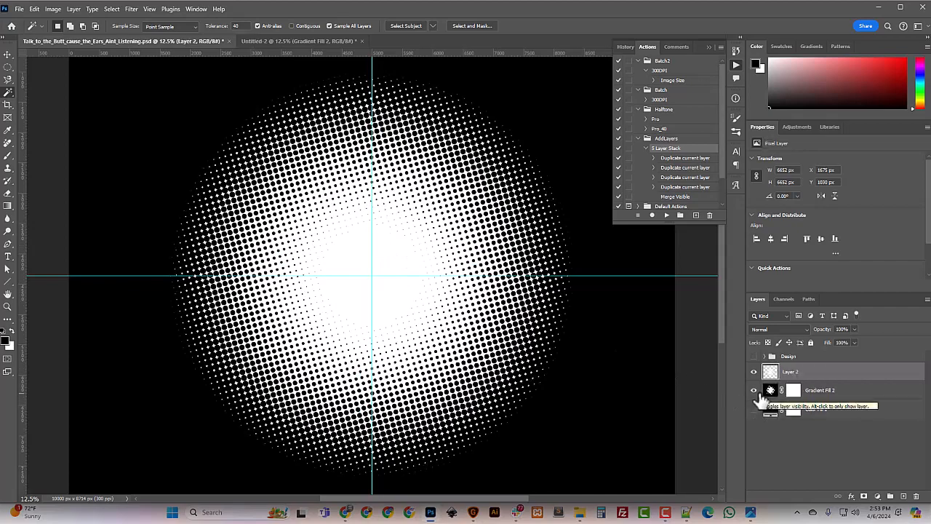
pyautogui.moveTo(754, 391); pyautogui.dragTo(753, 409)
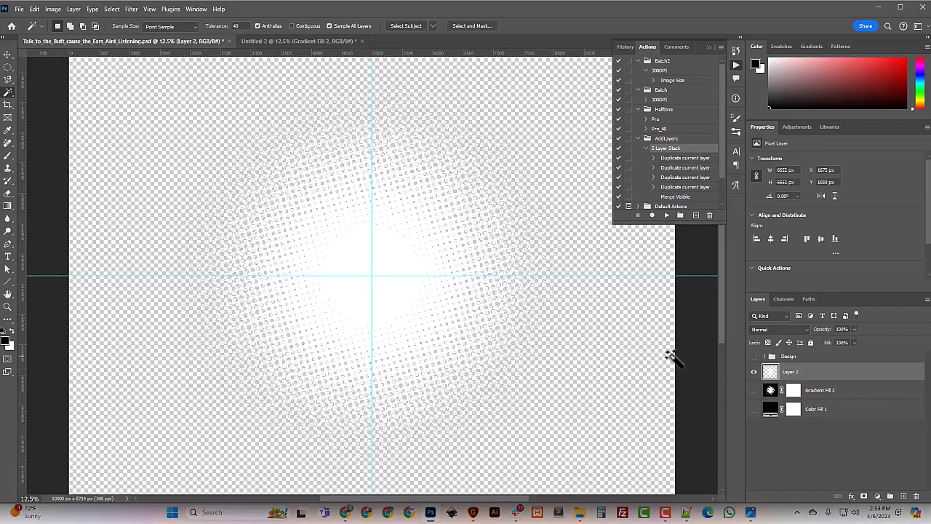
pyautogui.hotkey('ctrl', 't')
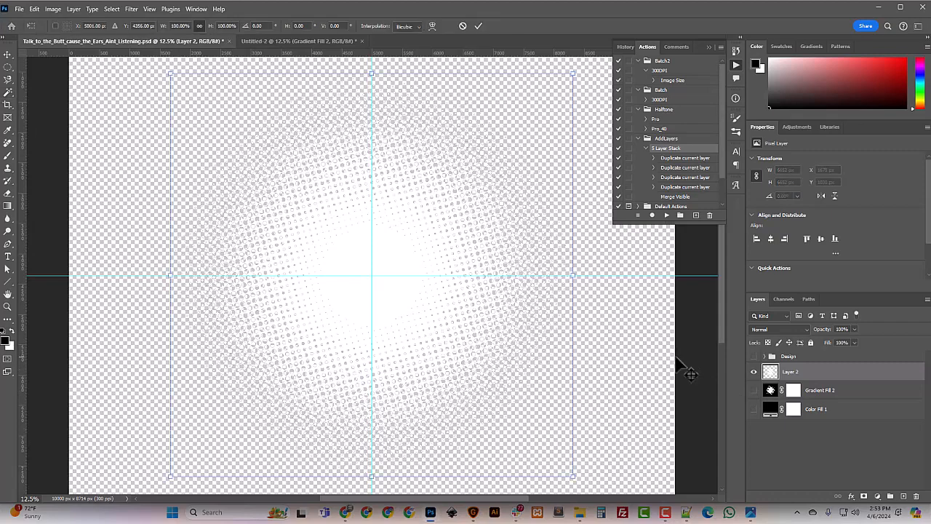
pyautogui.hotkey('ctrl', '-')
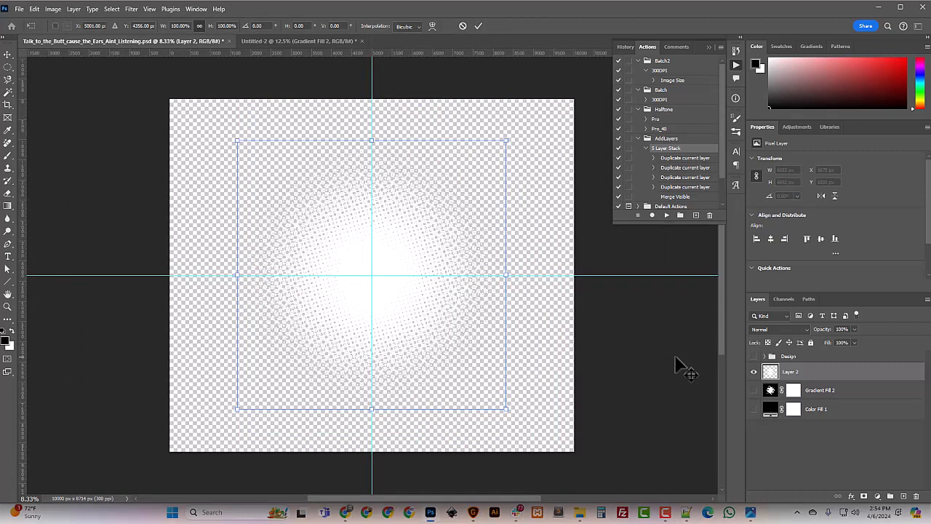
pyautogui.click(755, 357)
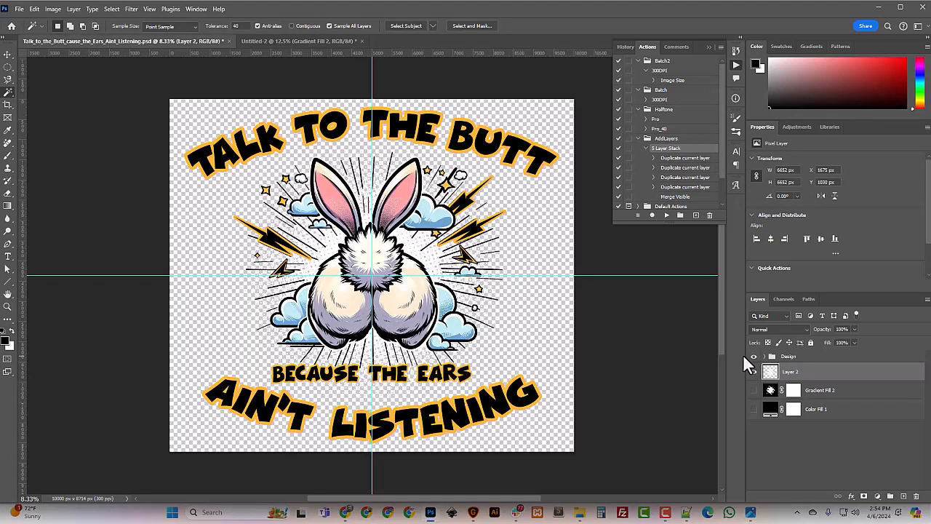
# - Add a Color Overlay to Layer 2 in black sampled from the design
pyautogui.rightClick(788, 374)
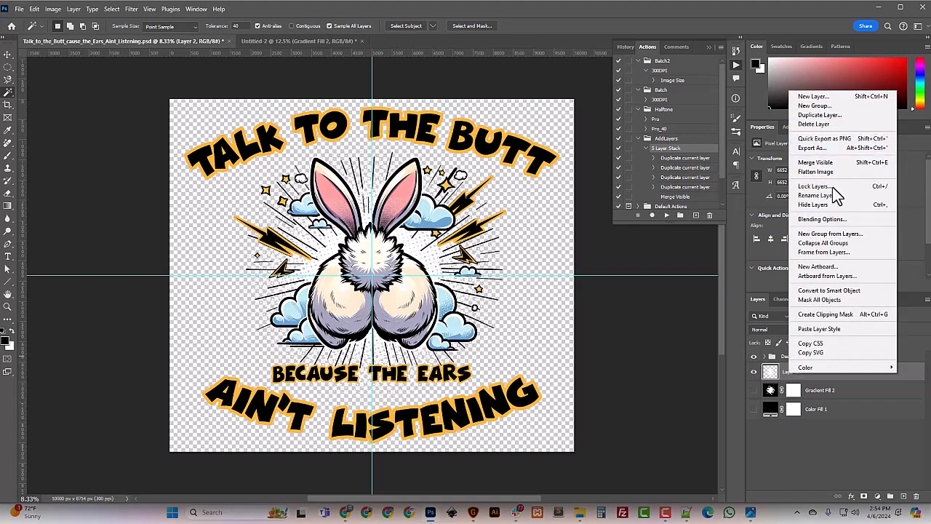
pyautogui.click(824, 219)
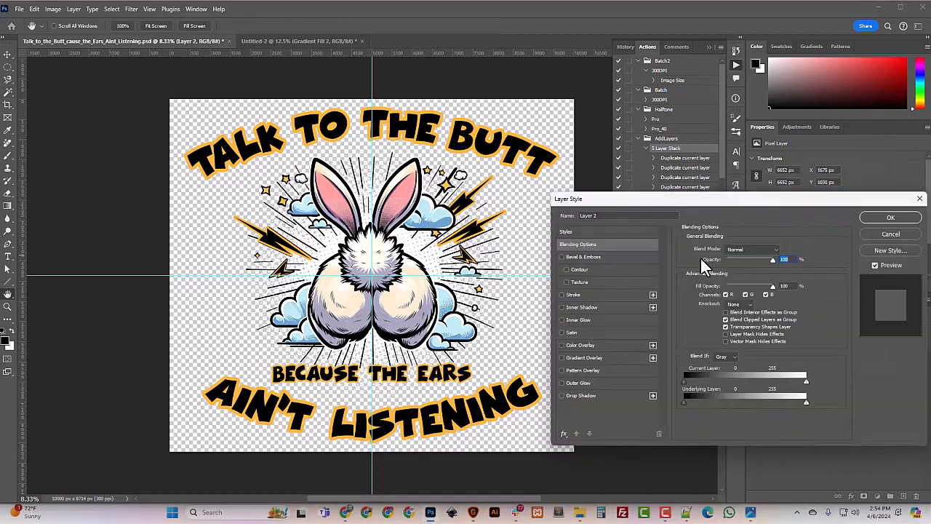
pyautogui.click(579, 345)
pyautogui.click(779, 251)
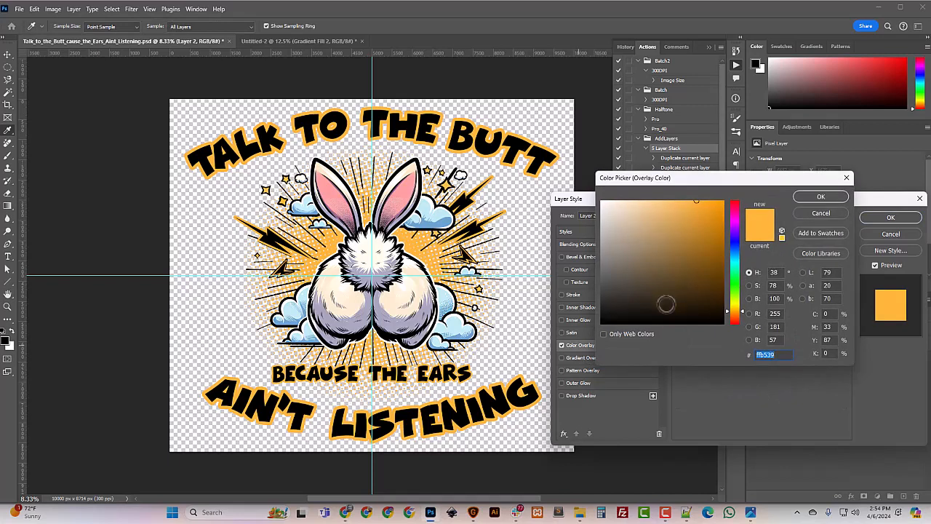
pyautogui.moveTo(667, 304); pyautogui.dragTo(531, 360)
pyautogui.click(820, 197)
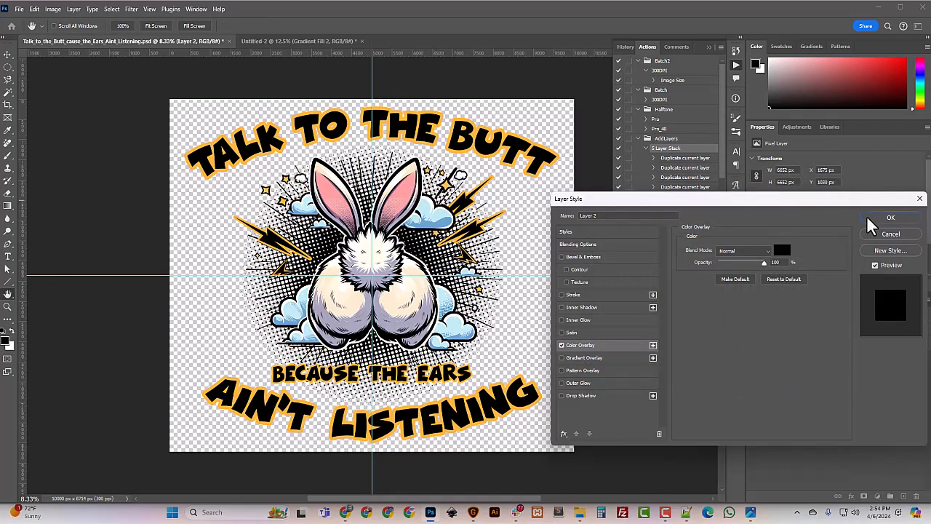
pyautogui.click(891, 217)
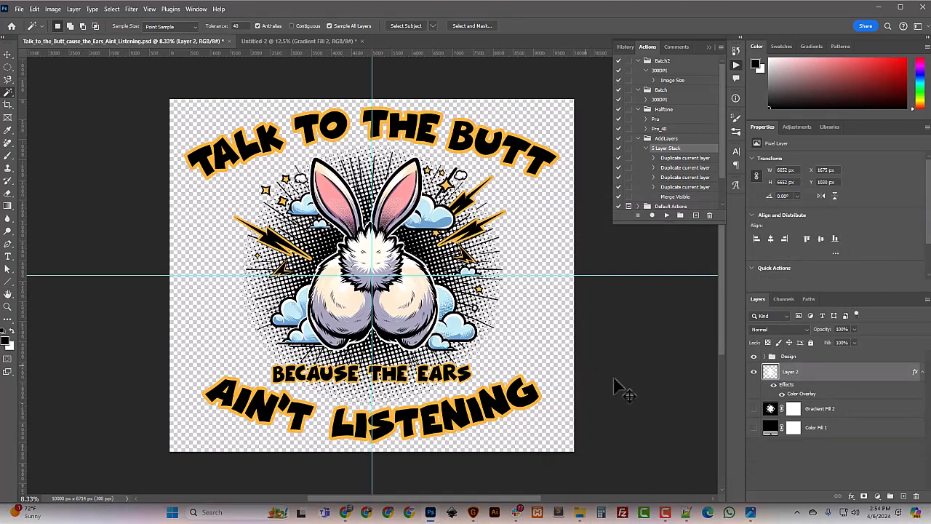
# - Scale the halftone layer's height to 85.21% about its centre, keeping the width at 100%
pyautogui.hotkey('ctrl', 't')
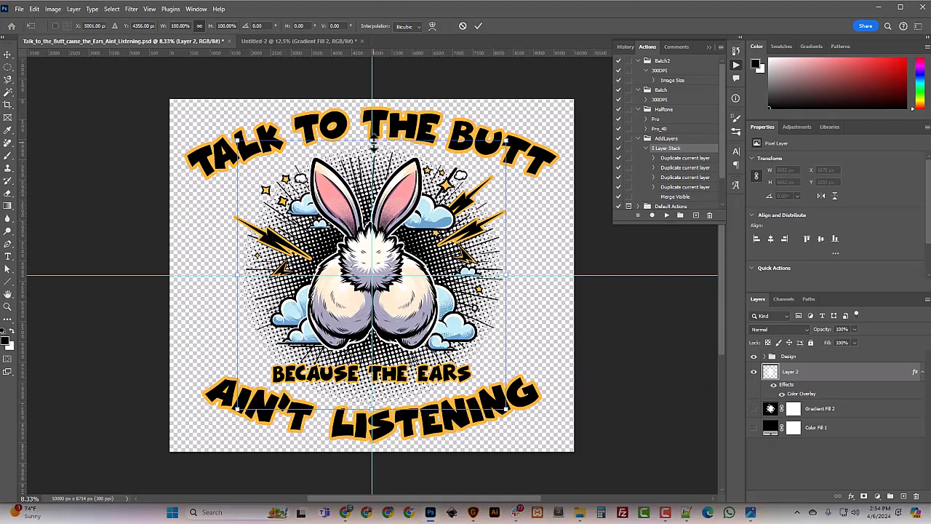
pyautogui.moveTo(372, 142); pyautogui.dragTo(372, 164)
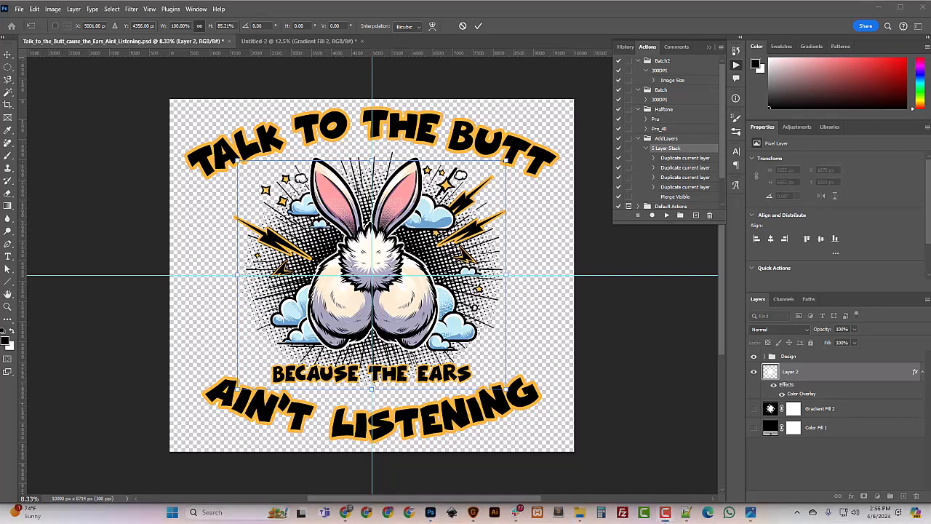
pyautogui.click(263, 21)
pyautogui.press('Return')
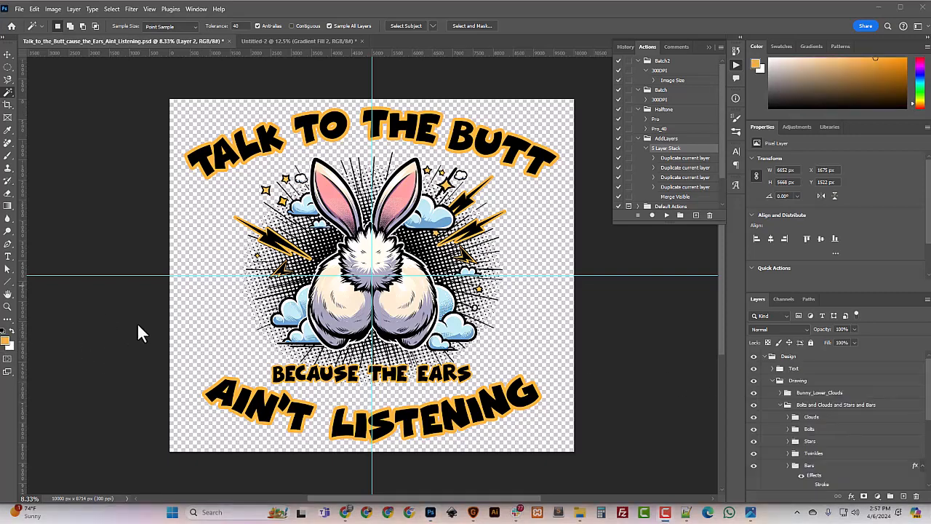
# - Set the foreground colour to the orange sampled from the title's outline, with its brightness set to 80%
pyautogui.click(6, 342)
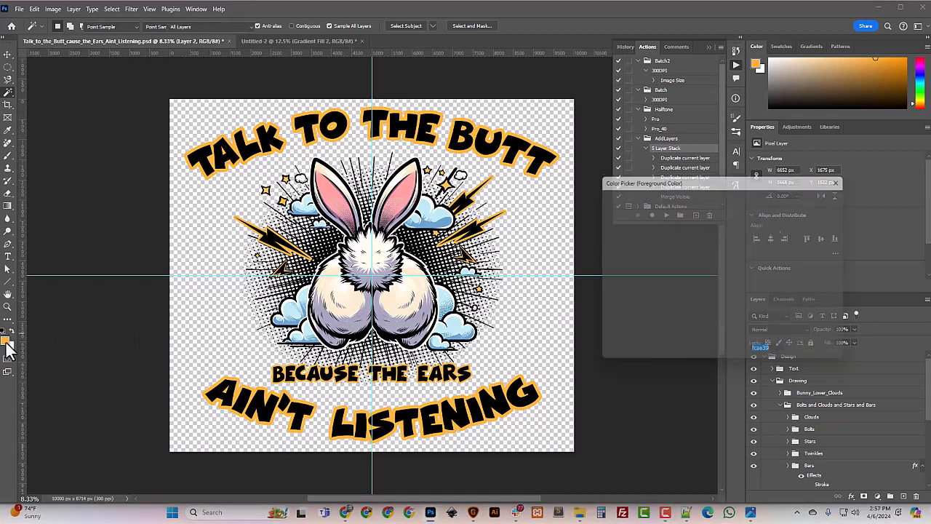
pyautogui.click(291, 140)
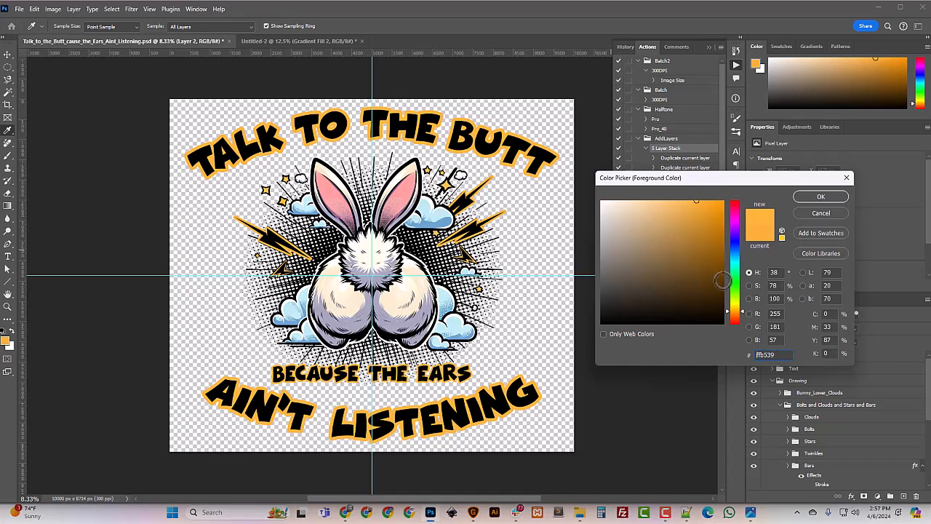
pyautogui.doubleClick(760, 298)
pyautogui.write('80')
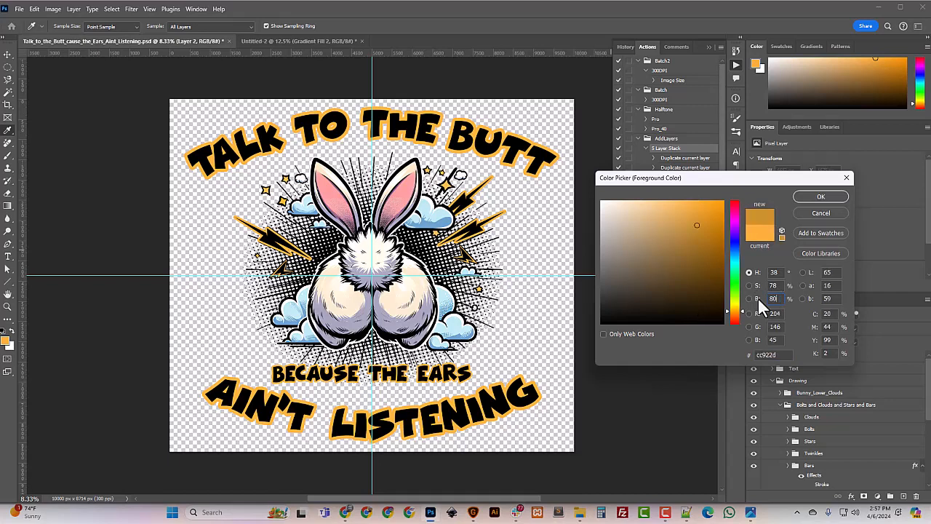
pyautogui.press('Return')
pyautogui.press('w')
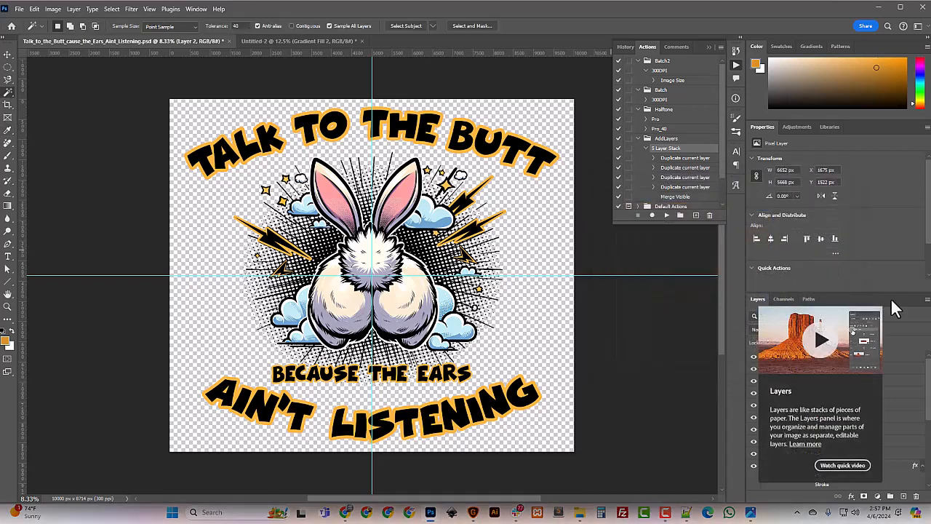
# - Set the background colour to light orange ffc86d, a less saturated version of the orange sampled from the title's outline
pyautogui.click(10, 346)
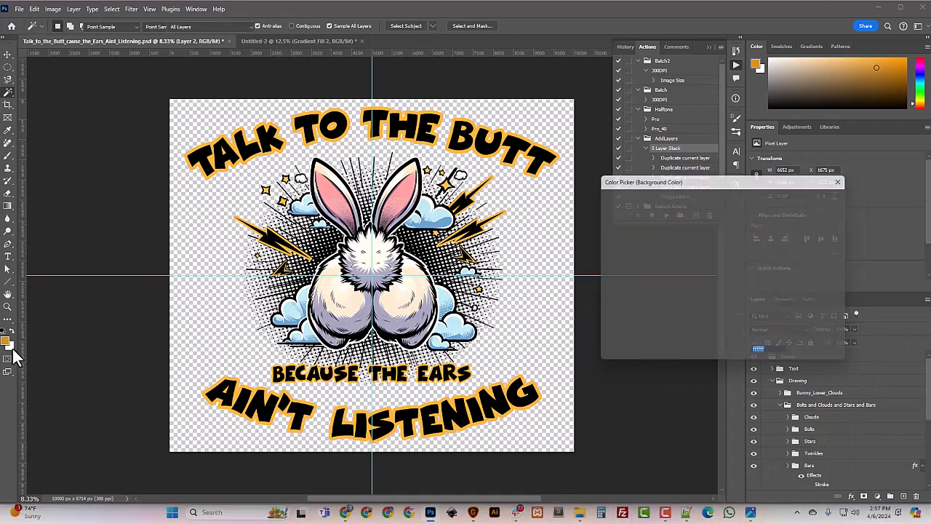
pyautogui.click(266, 155)
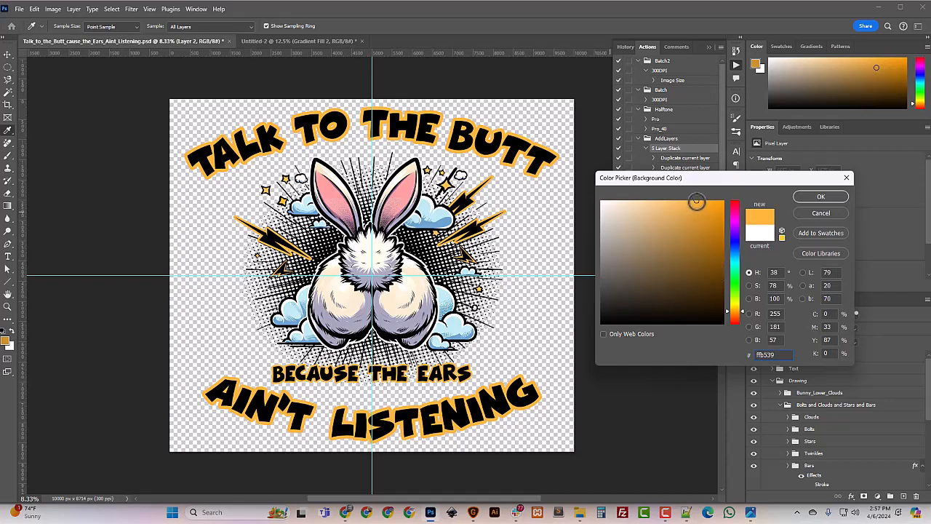
pyautogui.click(693, 201)
pyautogui.moveTo(690, 202); pyautogui.dragTo(679, 202)
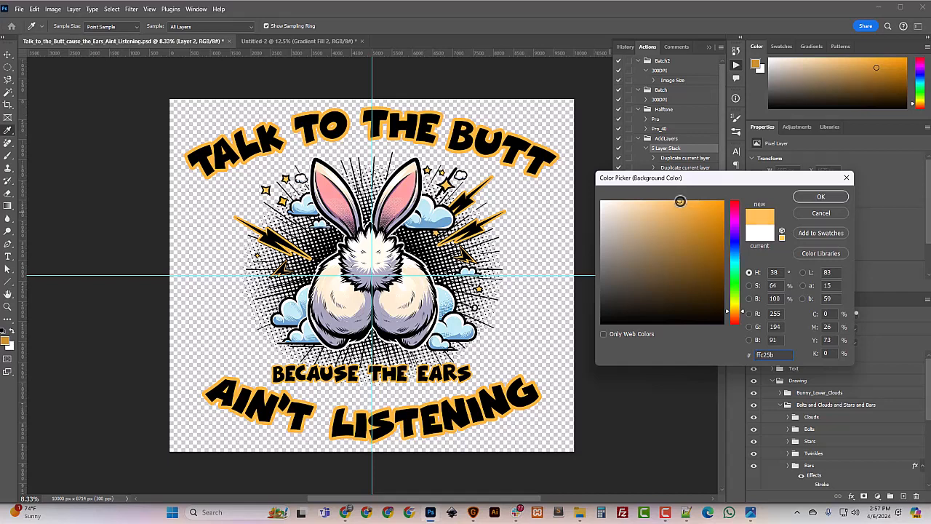
pyautogui.click(818, 198)
pyautogui.press('w')
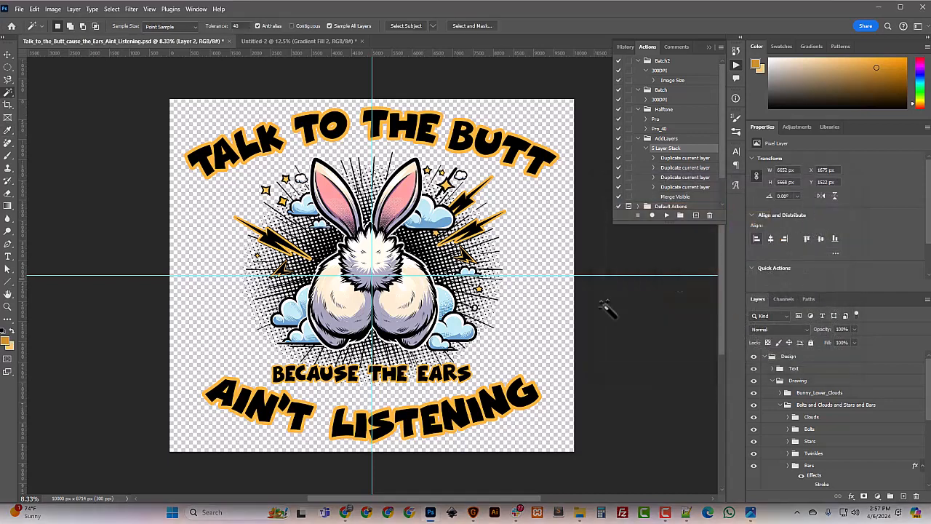
pyautogui.click(10, 347)
pyautogui.moveTo(697, 253); pyautogui.dragTo(672, 201)
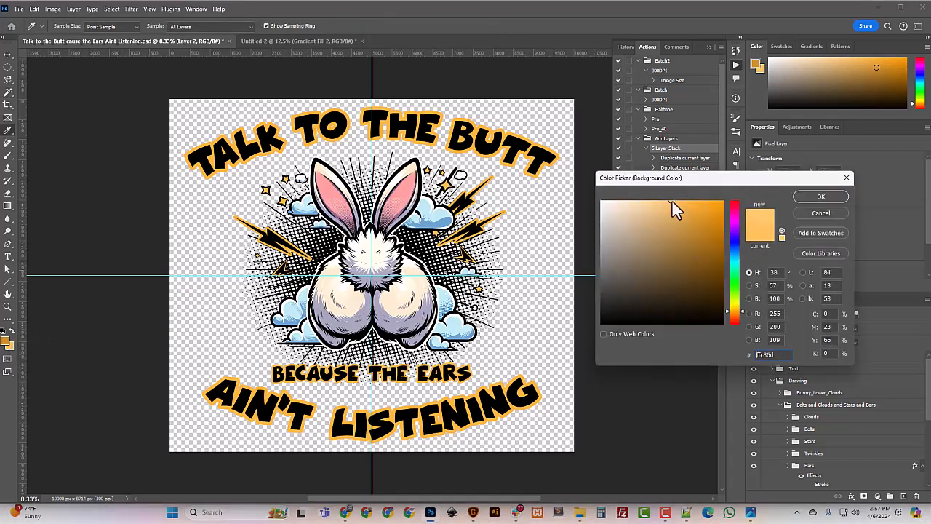
pyautogui.click(805, 194)
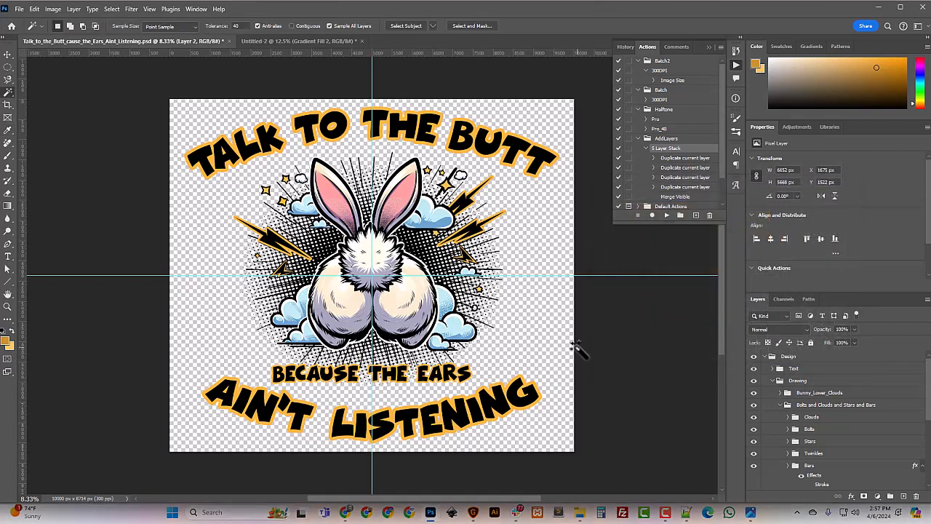
# - Collapse the Design group and rename Layer 2 as Gradient_Halftone
pyautogui.hotkey('ctrl', '+')
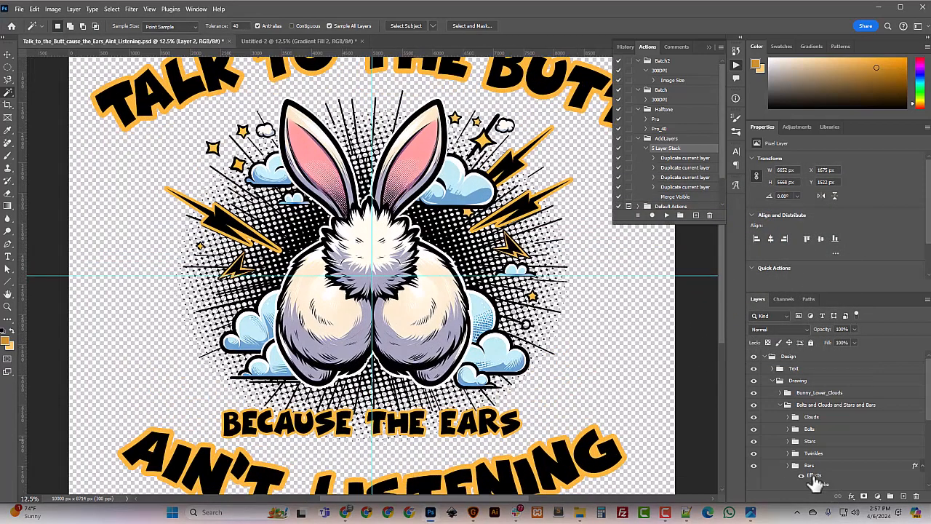
pyautogui.click(772, 357)
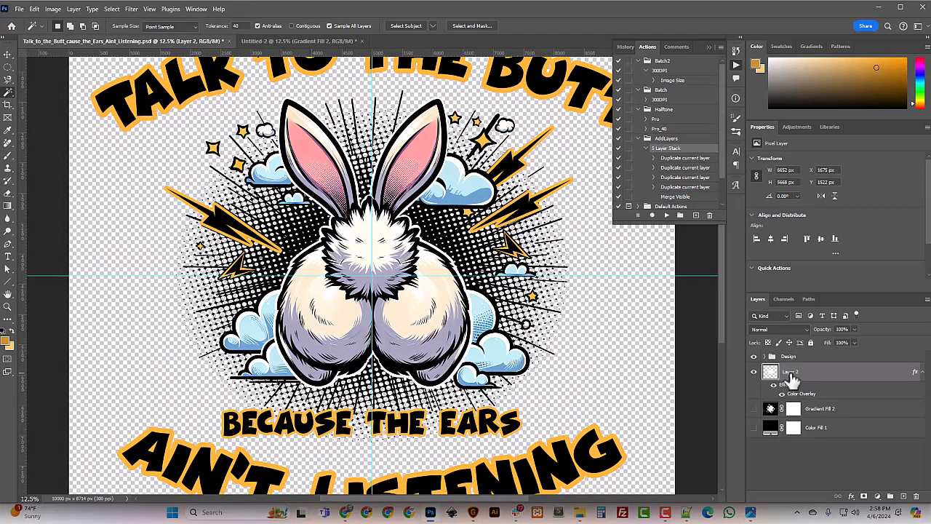
pyautogui.doubleClick(791, 371)
pyautogui.write('Gradient Halftone')
pyautogui.press('Return')
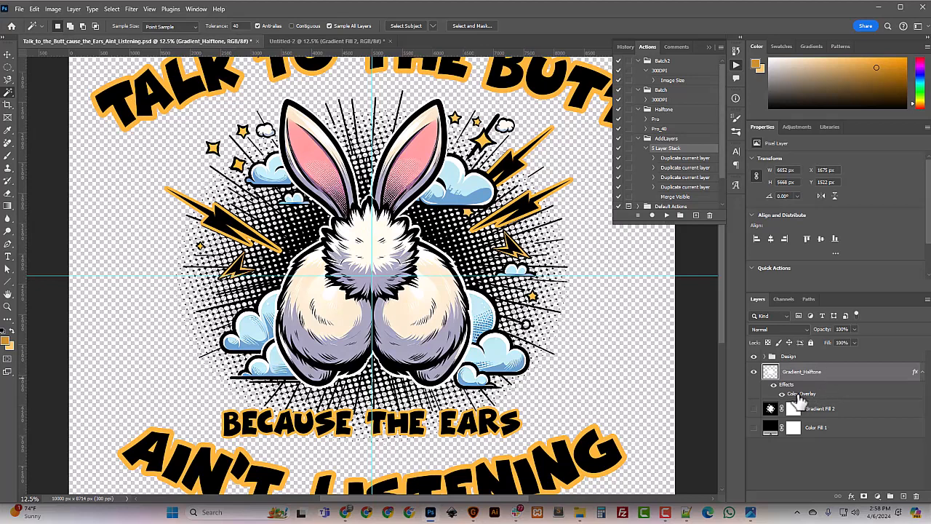
# - Replace the Color Overlay on the Gradient_Halftone layer with a Gradient Overlay
pyautogui.doubleClick(801, 396)
pyautogui.click(561, 345)
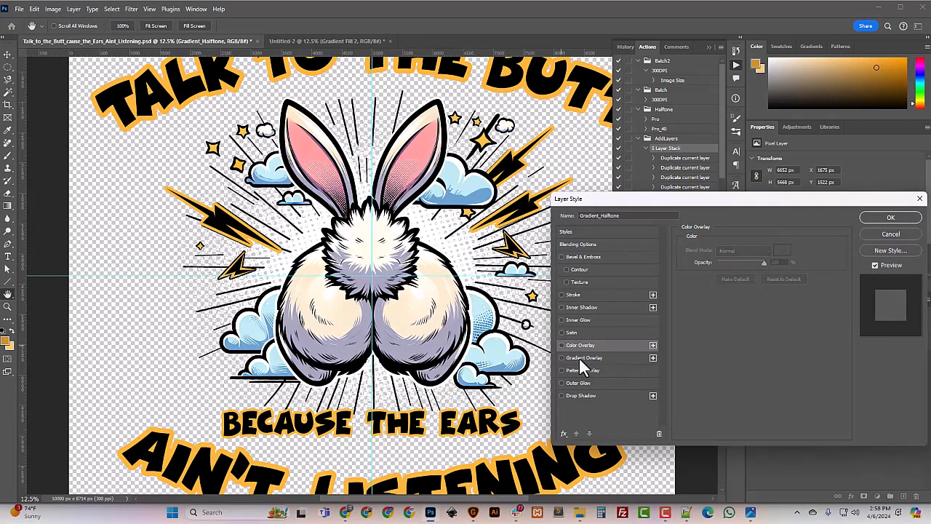
pyautogui.click(562, 358)
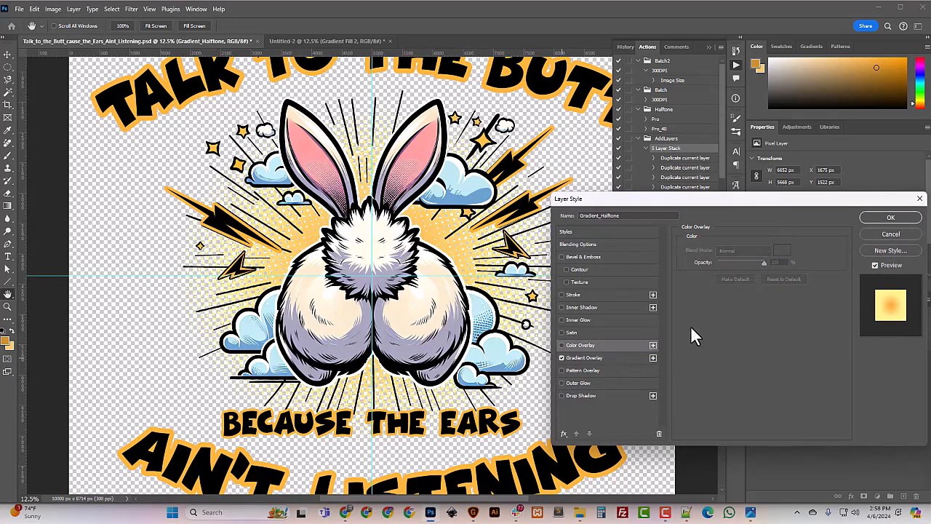
pyautogui.click(585, 355)
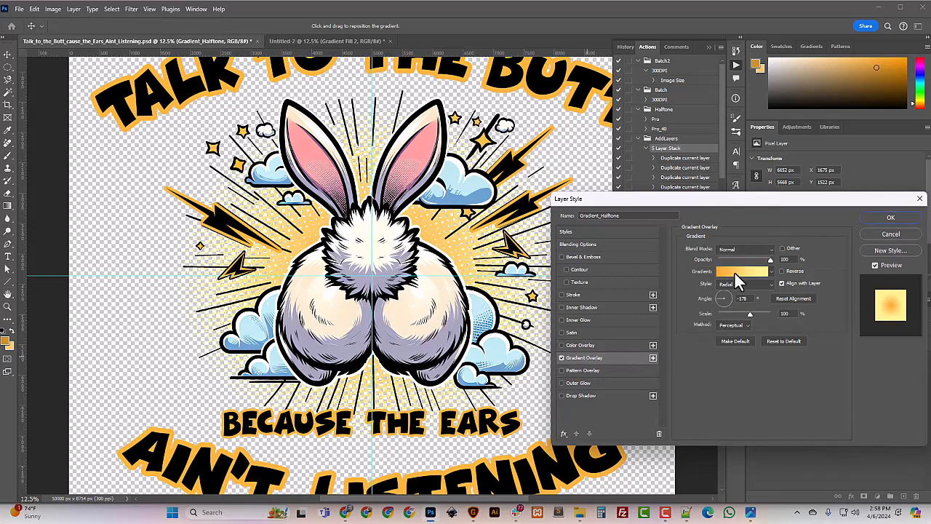
# - Set the first colour stop of the overlay's gradient to the darker orange foreground colour
pyautogui.click(734, 271)
pyautogui.click(733, 275)
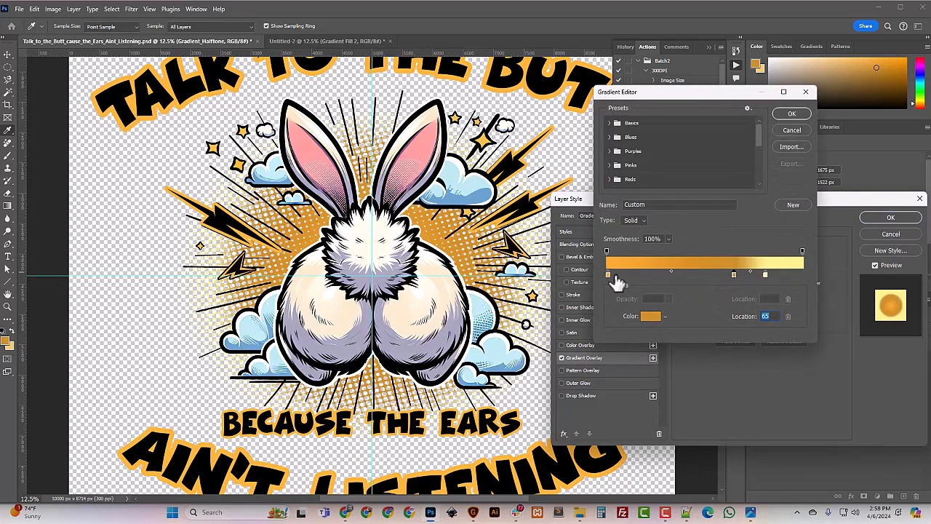
pyautogui.click(788, 316)
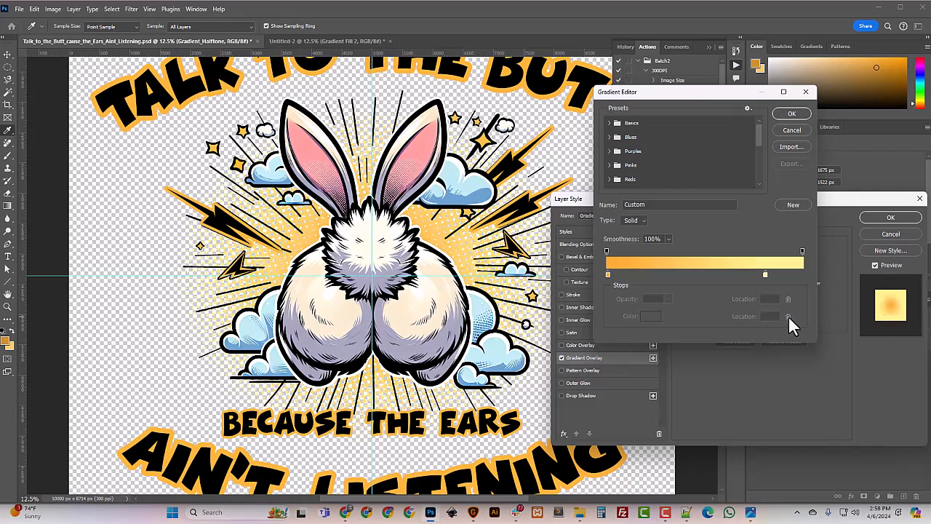
pyautogui.click(607, 275)
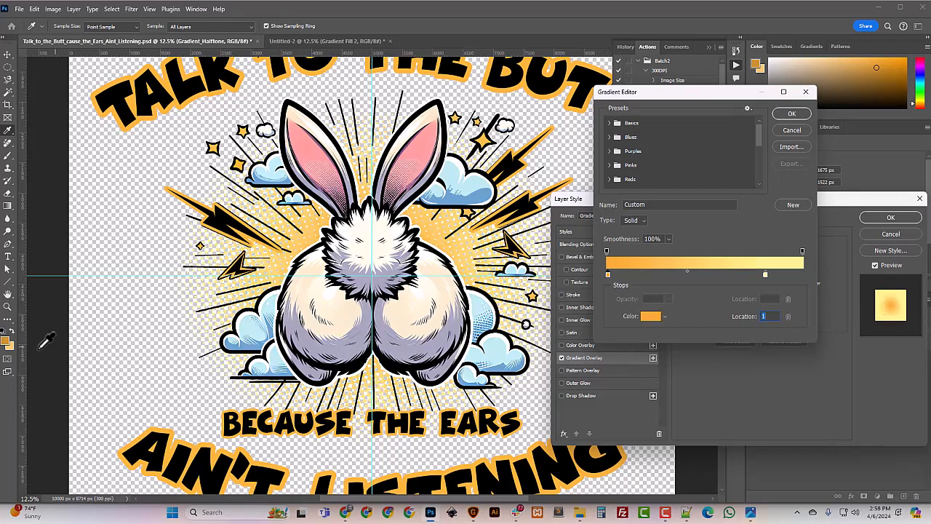
pyautogui.click(9, 335)
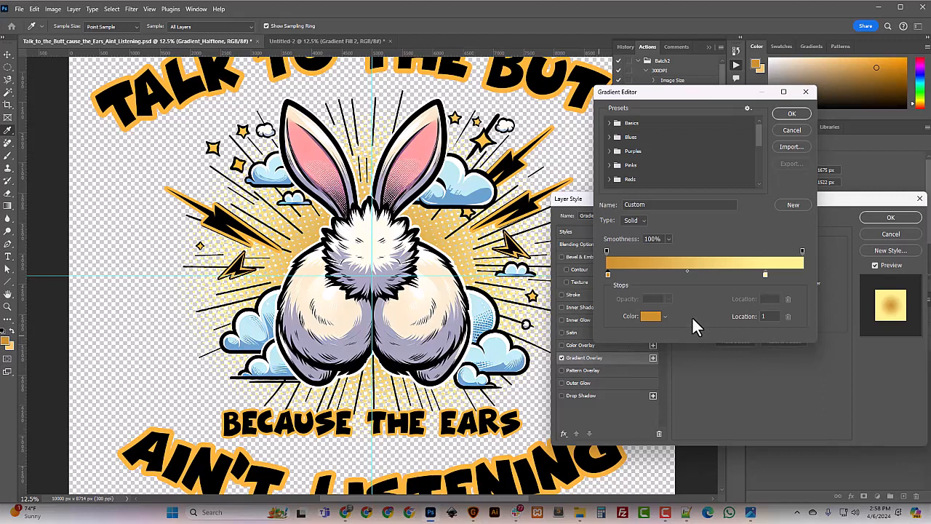
# - Set the gradient's end colour stop to the light orange background colour ffc86d and apply the layer style
pyautogui.click(765, 274)
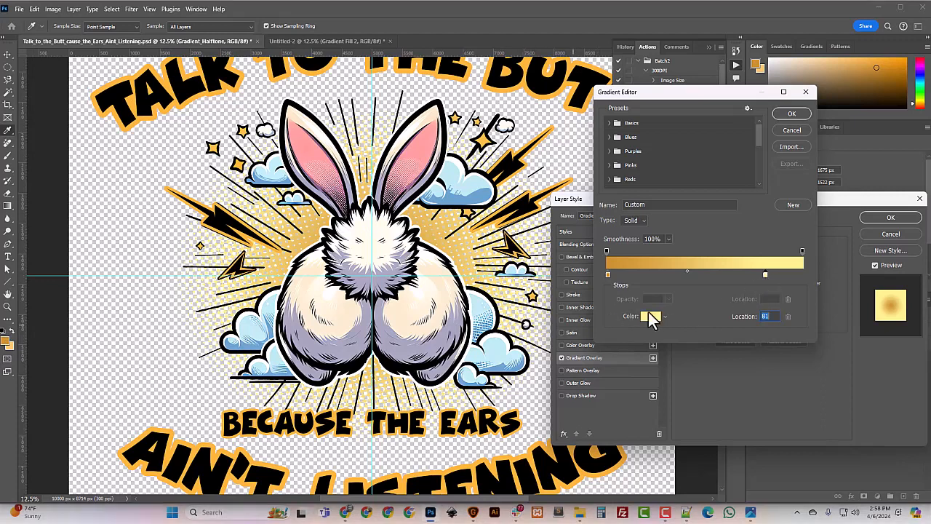
pyautogui.doubleClick(765, 275)
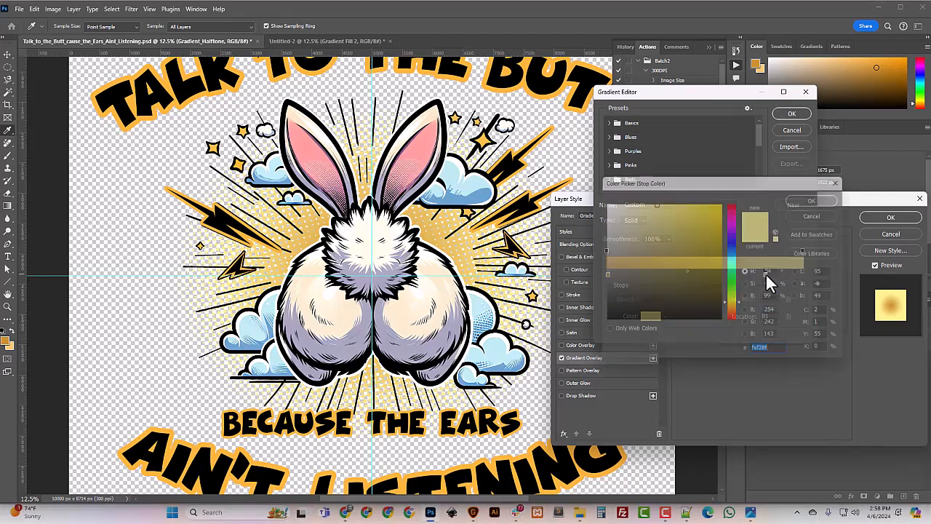
pyautogui.click(11, 346)
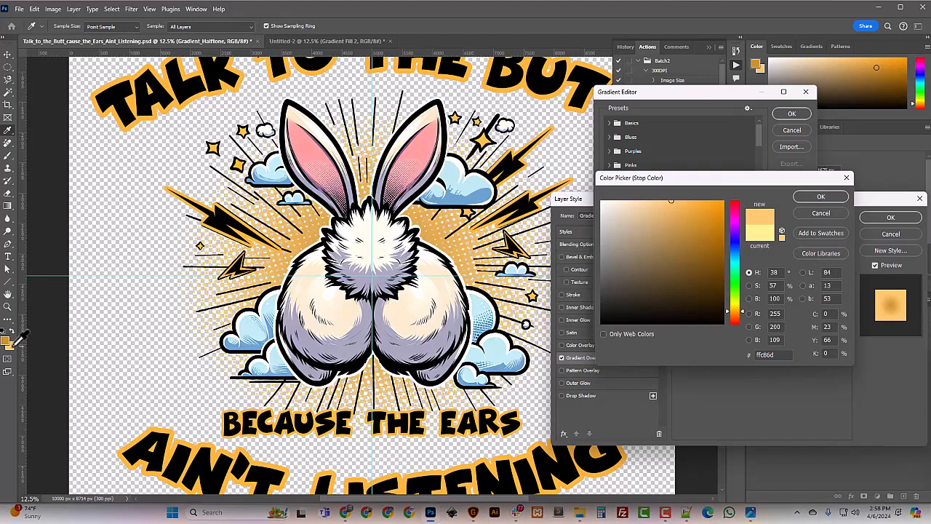
pyautogui.click(821, 197)
pyautogui.click(793, 116)
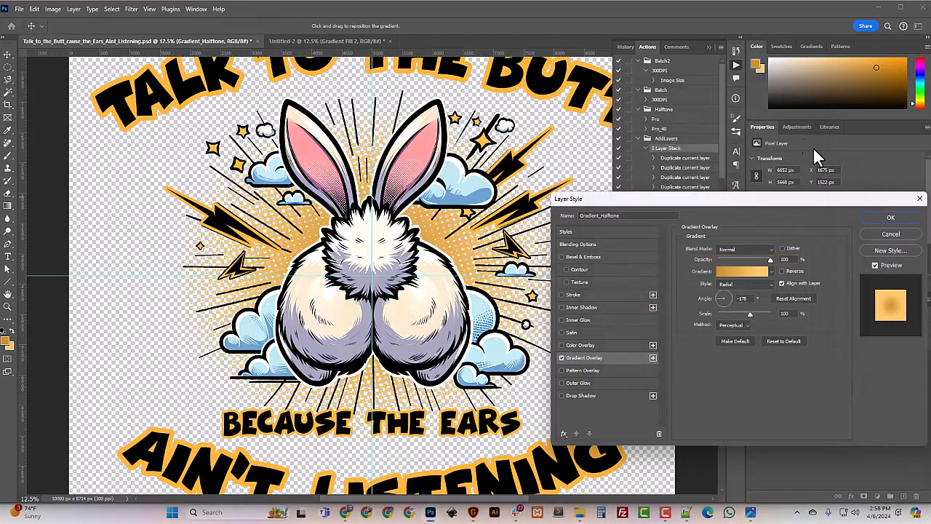
pyautogui.click(890, 217)
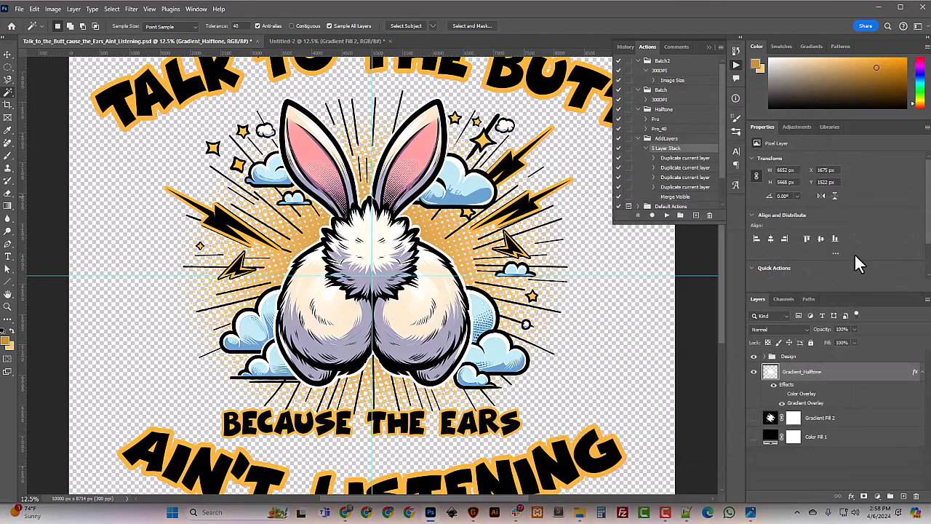
# - Try the Linear style and disabling Align with Layer on the Gradient Overlay, restoring Radial and the alignment
pyautogui.doubleClick(806, 404)
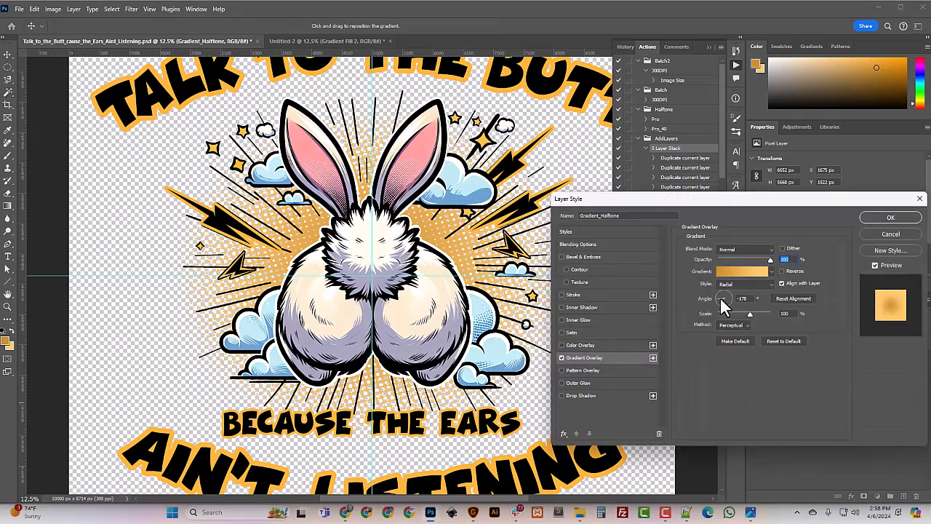
pyautogui.click(743, 284)
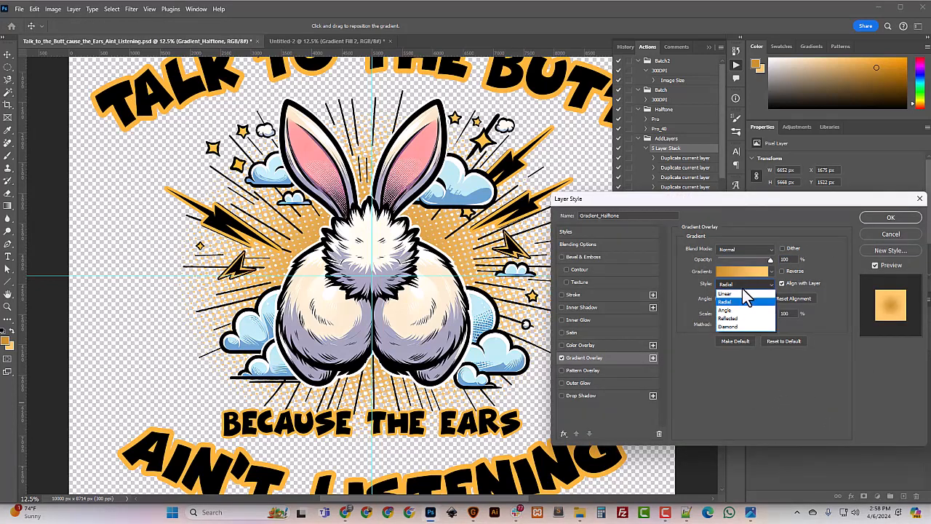
pyautogui.click(738, 294)
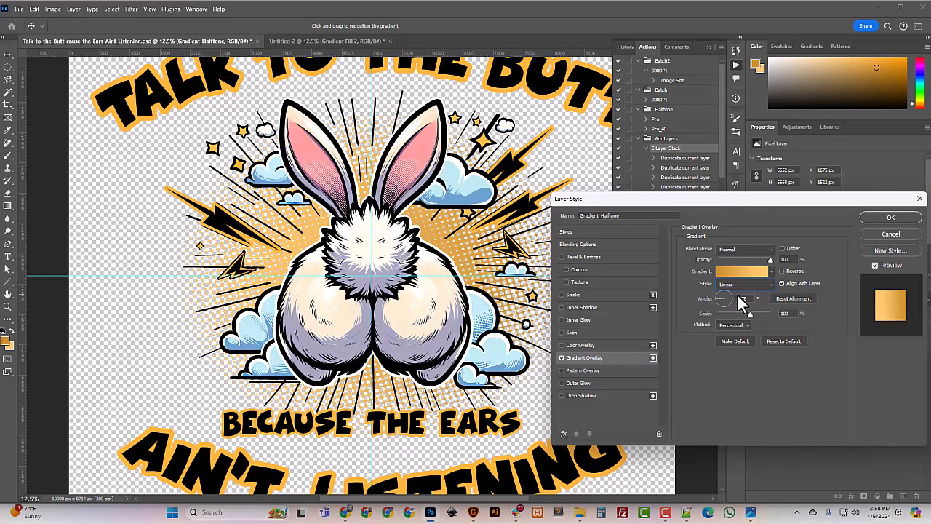
pyautogui.click(743, 284)
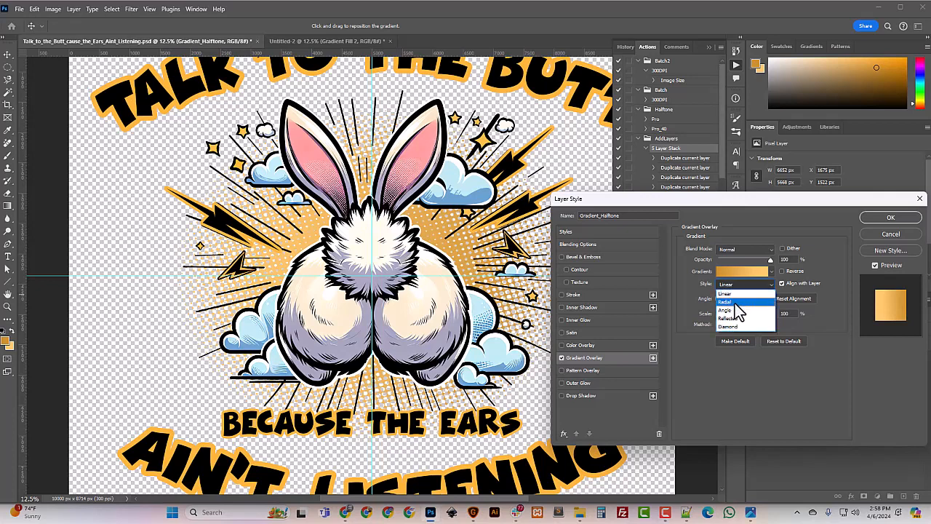
pyautogui.click(728, 302)
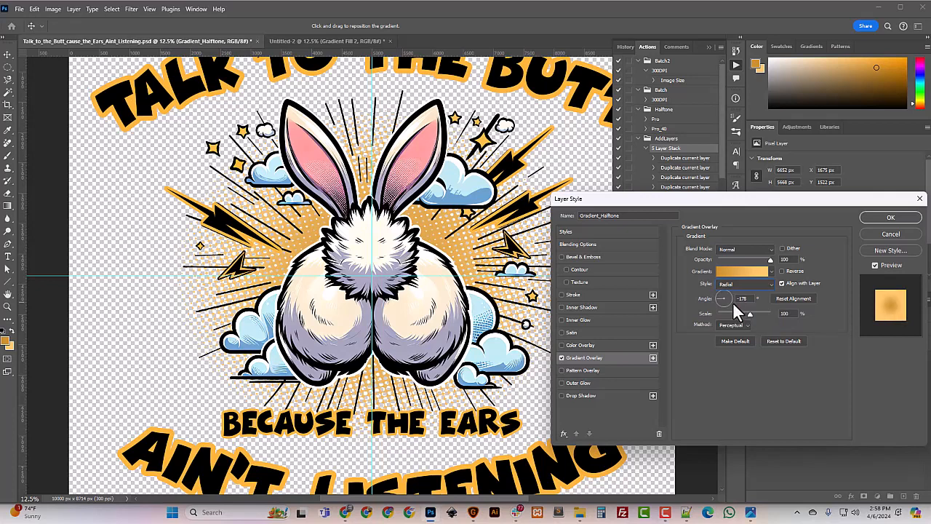
pyautogui.click(783, 284)
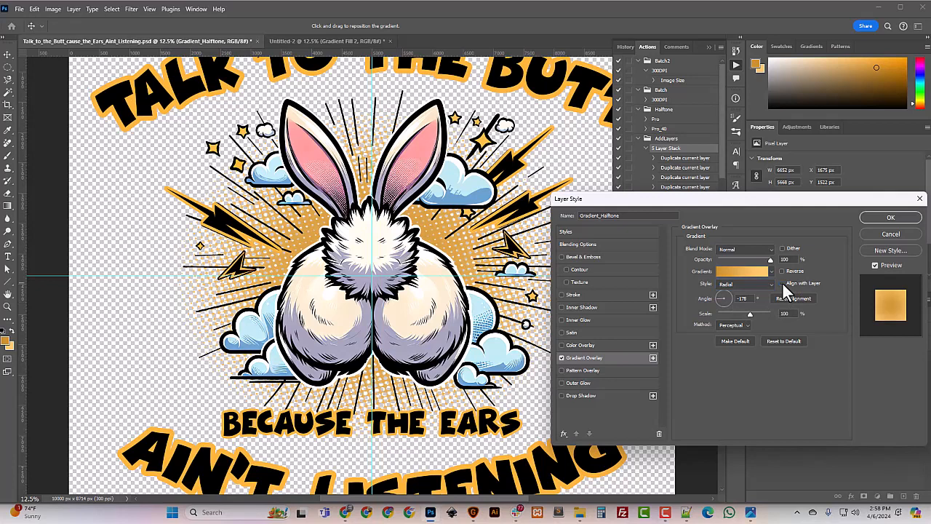
pyautogui.click(782, 283)
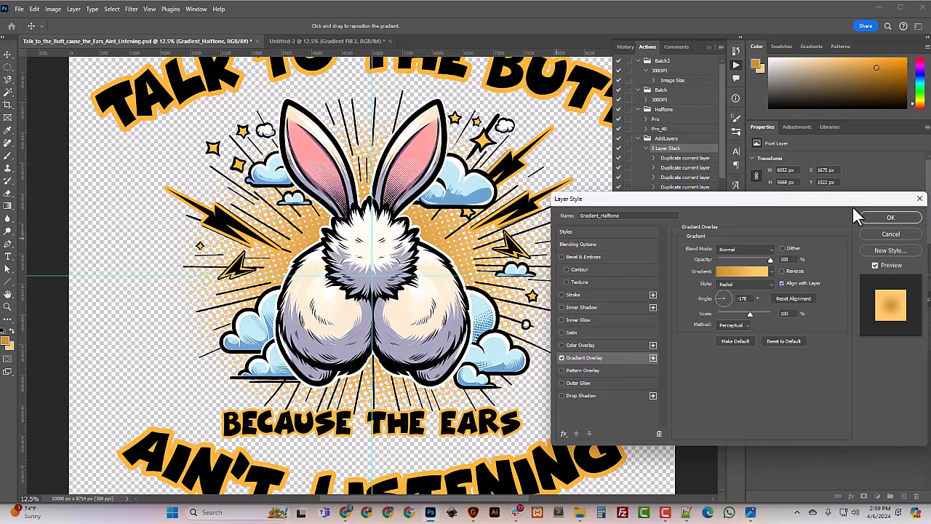
pyautogui.click(890, 217)
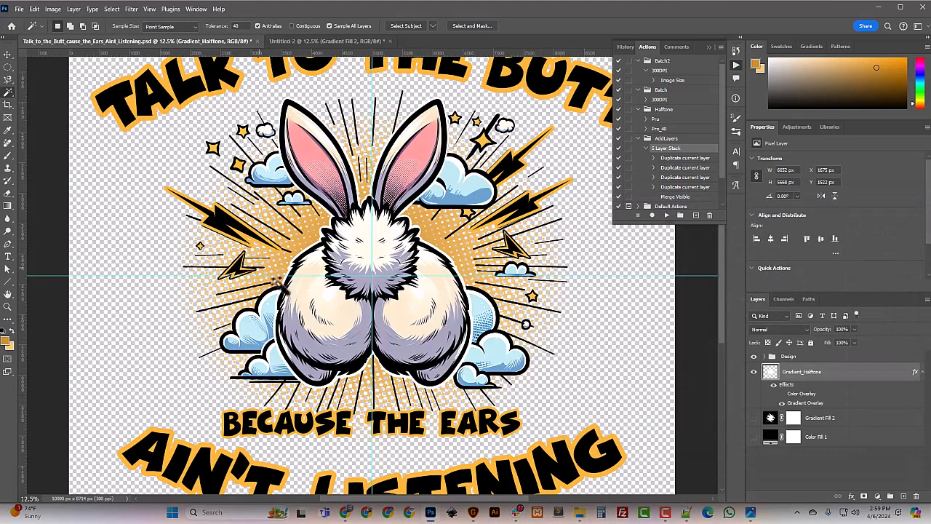
# - Show Gradient Fill 1 instead of Gradient_Halftone, preview the design over the black Color Fill 1, and hide that fill again
pyautogui.click(754, 437)
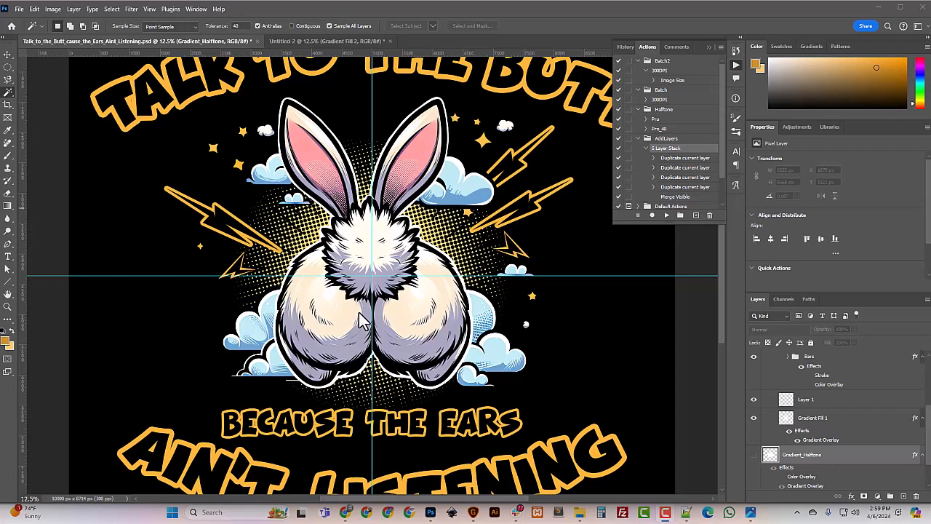
pyautogui.scroll(-2, 822, 393)
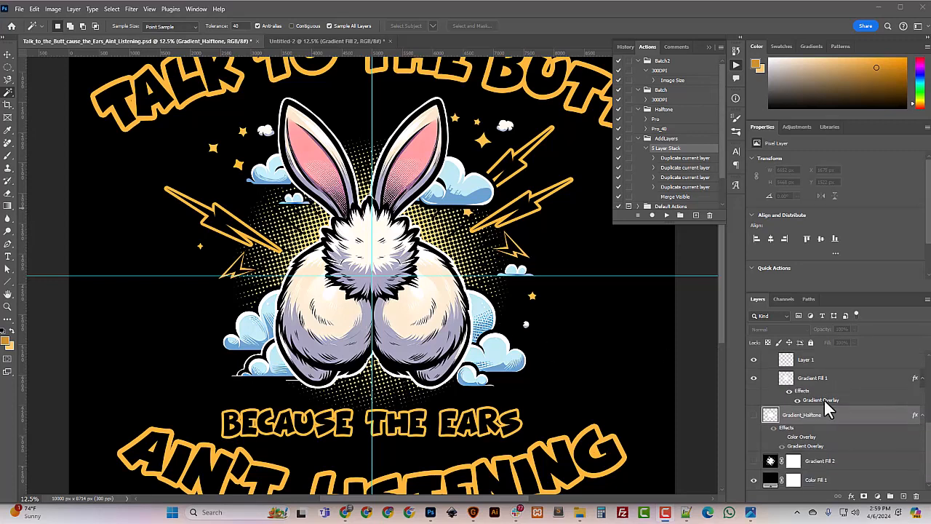
pyautogui.click(754, 480)
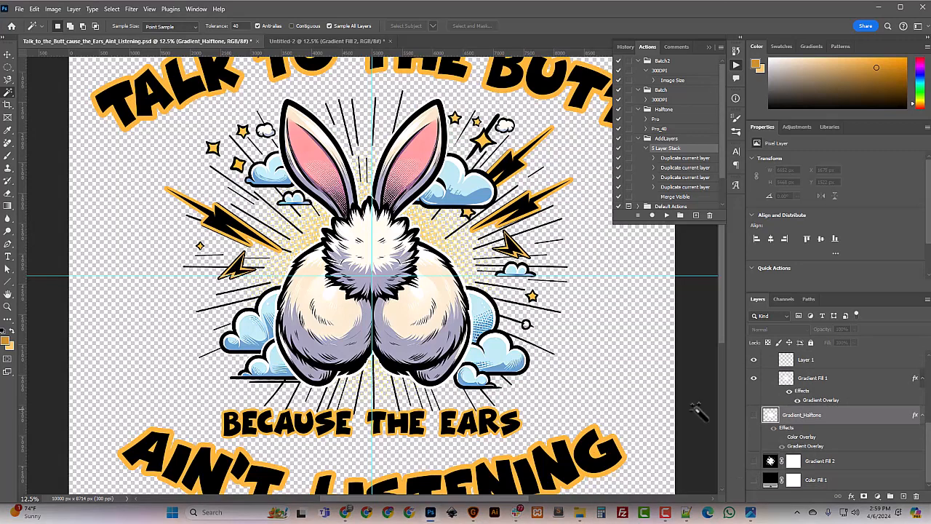